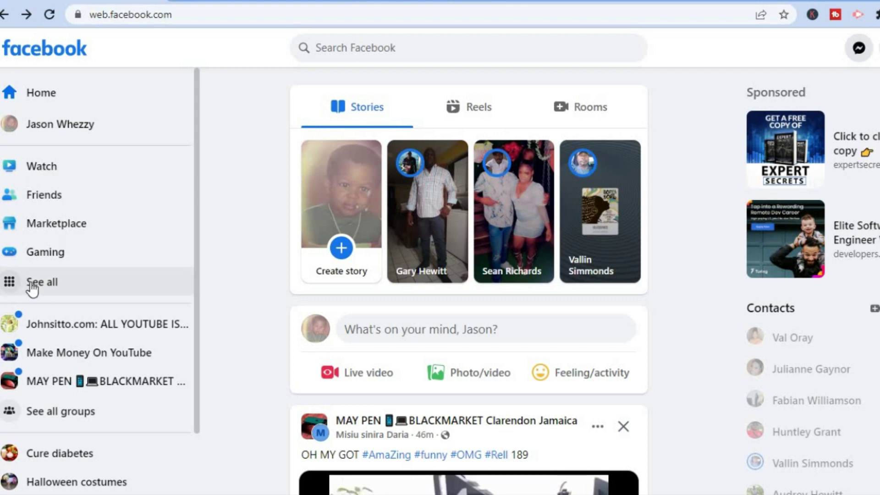
Open Facebook's Create a Page form through See all in the sidebar menu.
left_click(30, 285)
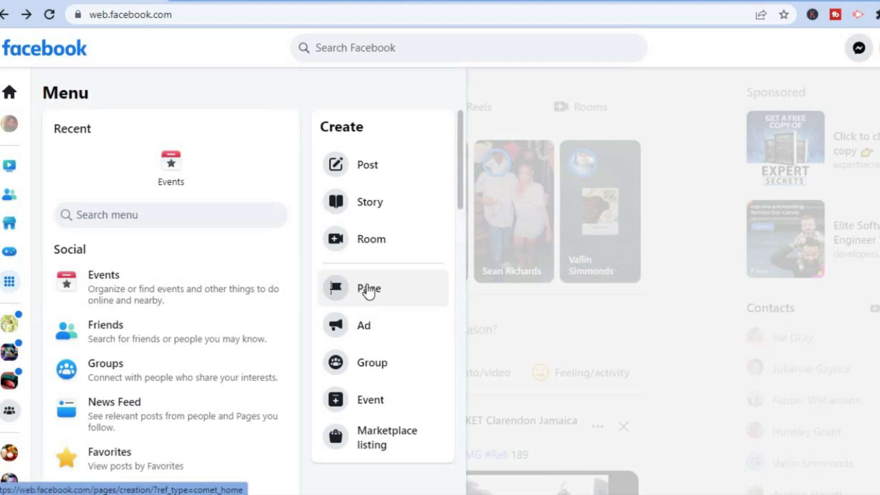
left_click(369, 290)
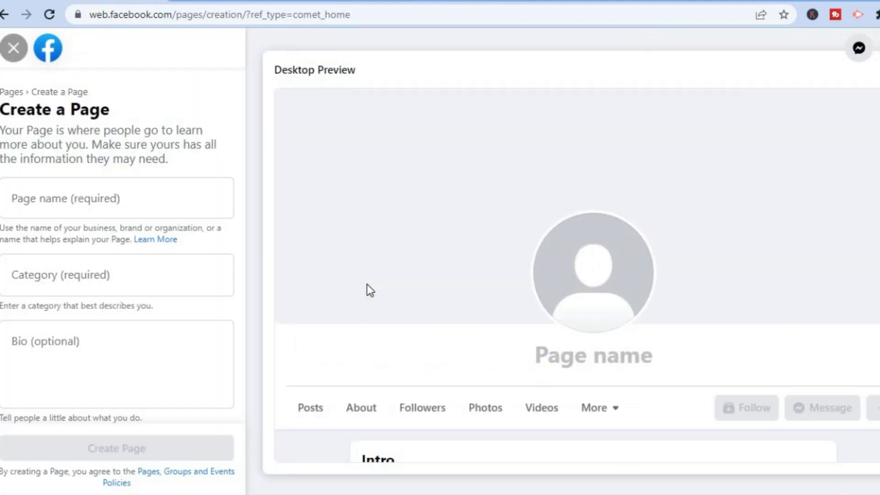
Name the Page 'football page' and choose Clothing store as its category.
left_click(126, 199)
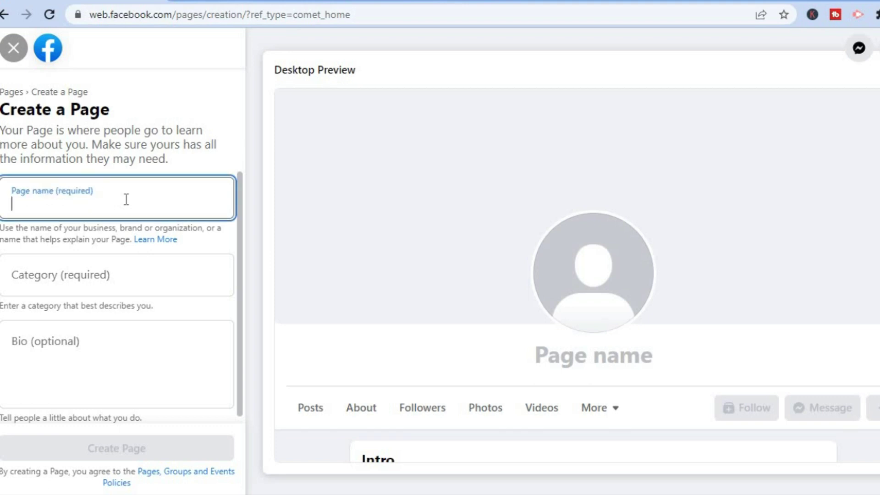
type("f")
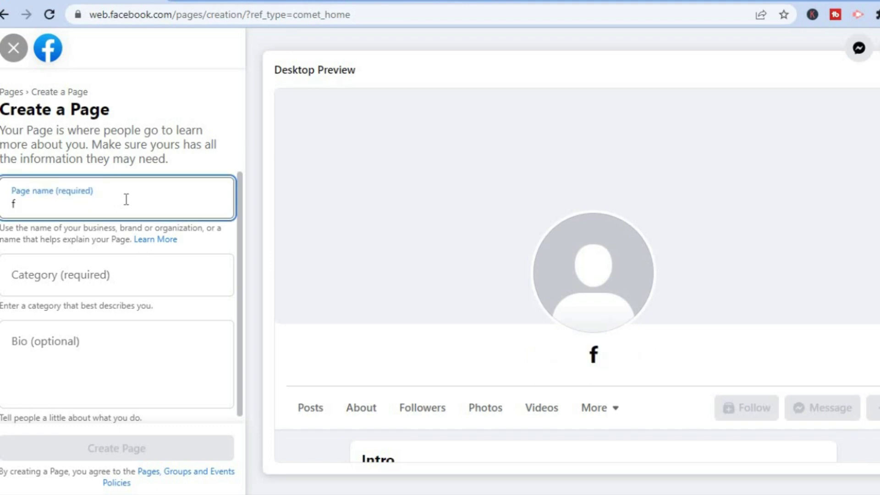
type("oo")
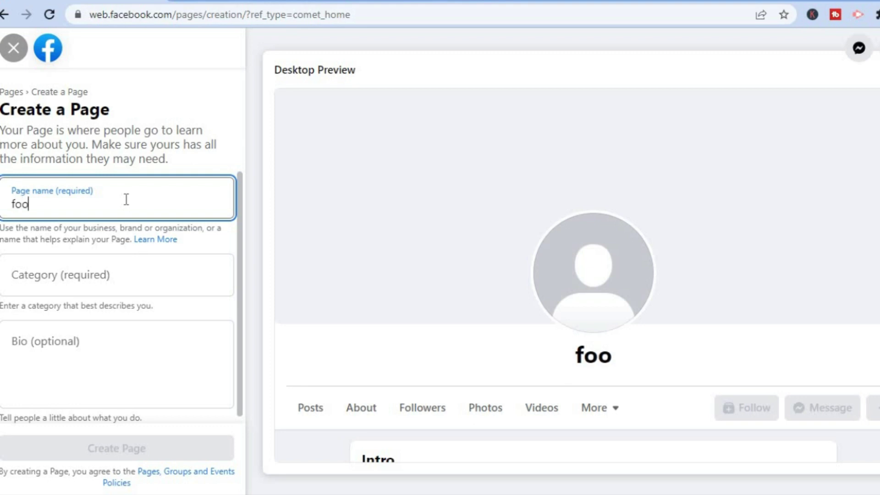
type("tba")
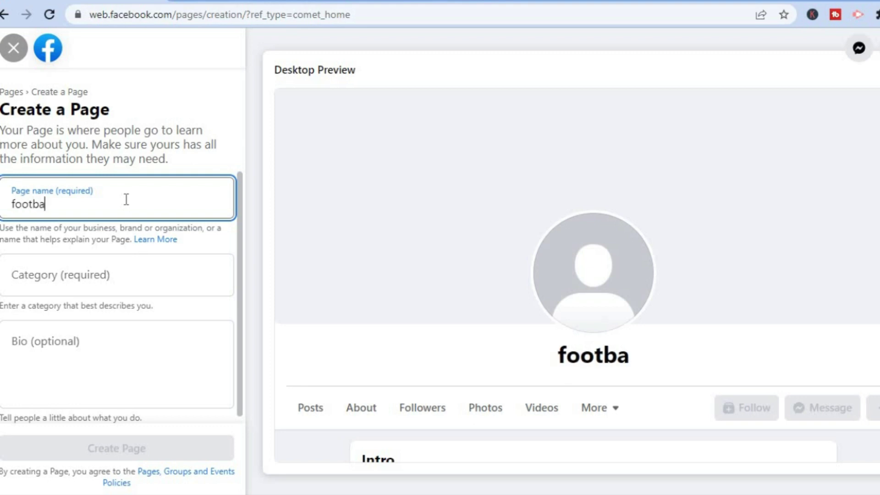
type("ll ")
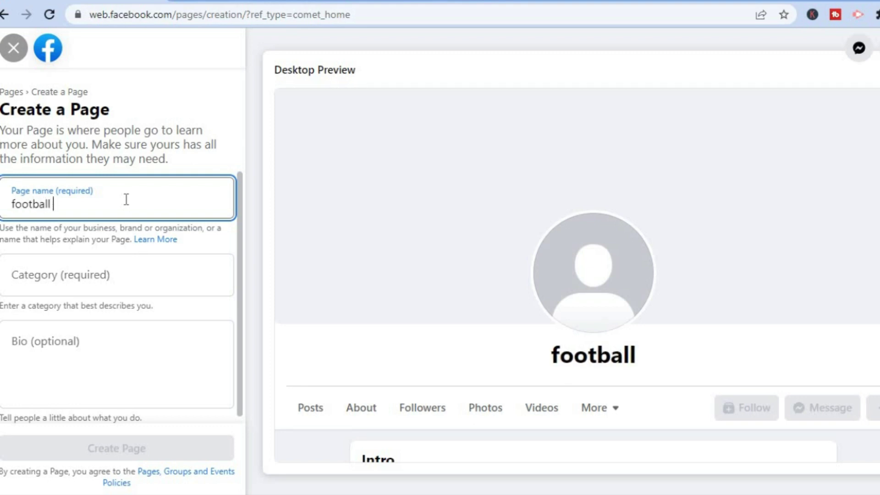
type("page")
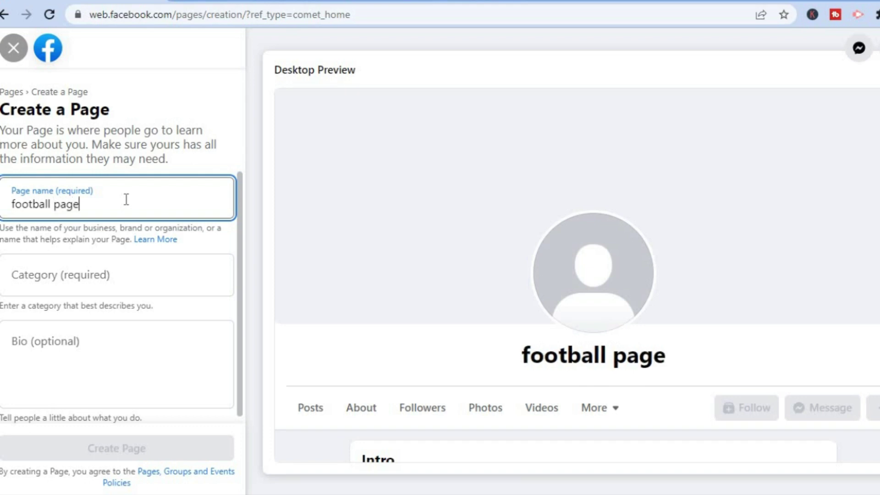
left_click(113, 271)
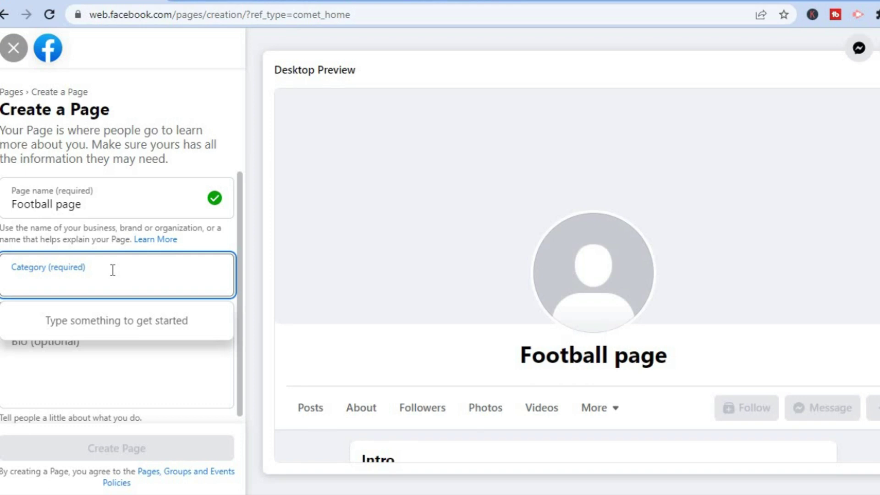
type("clo")
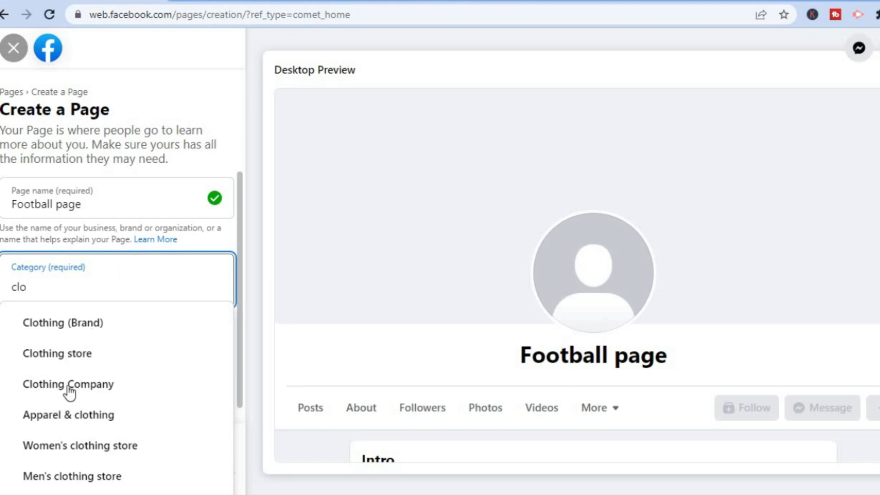
left_click(75, 360)
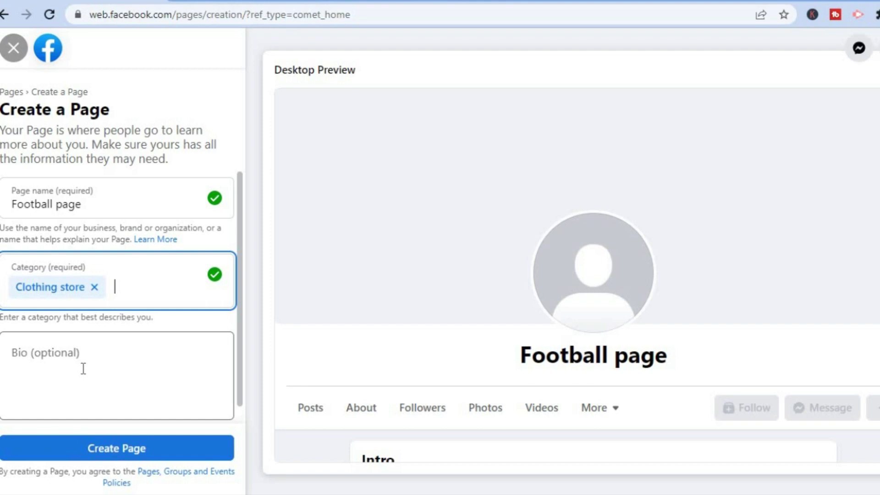
Create the Football page, dismiss the notice, and switch to the Shopify admin.
left_click(83, 367)
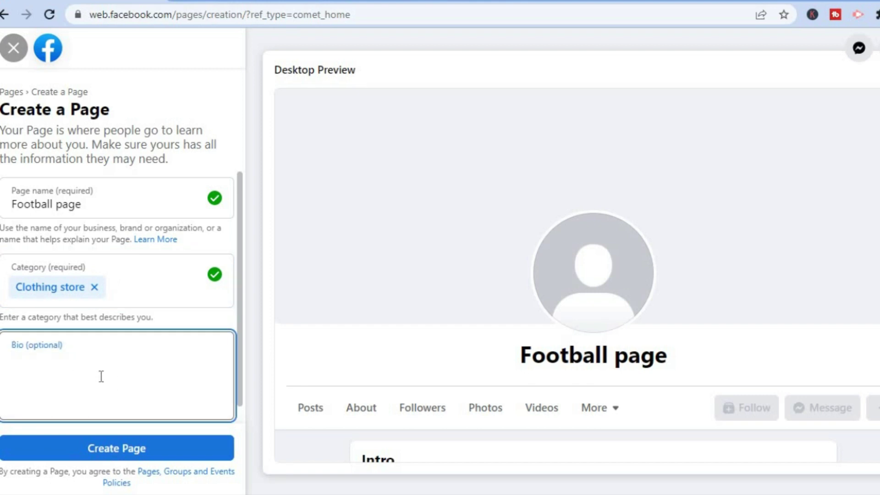
left_click(118, 451)
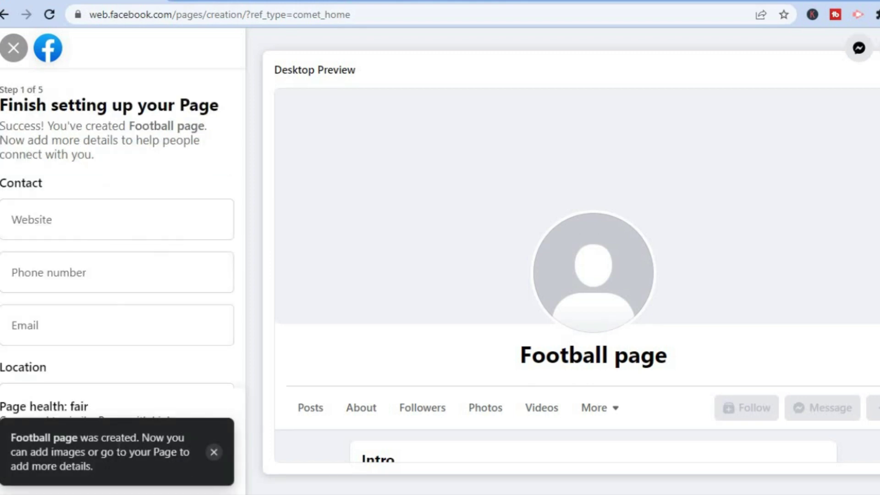
left_click(213, 452)
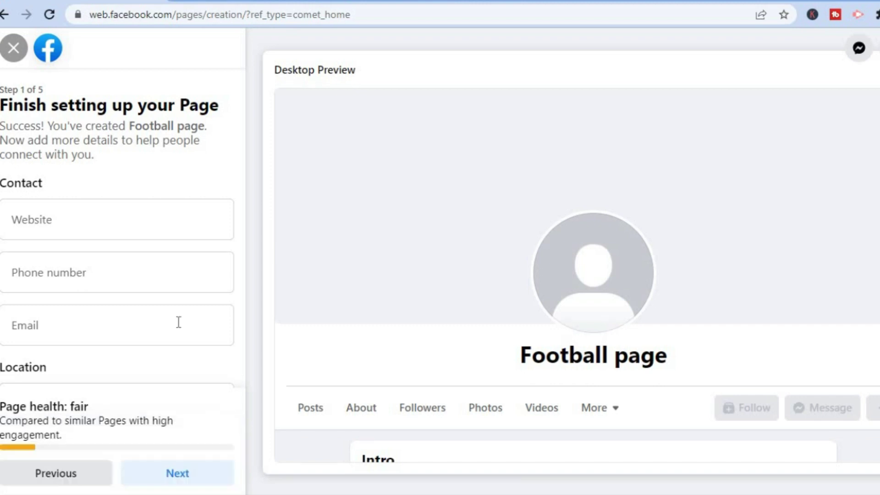
left_click(104, 215)
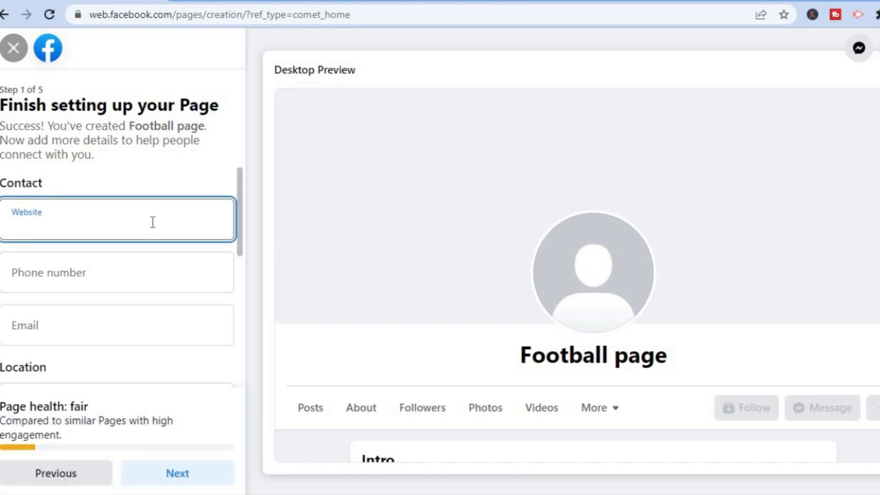
left_click(373, 1)
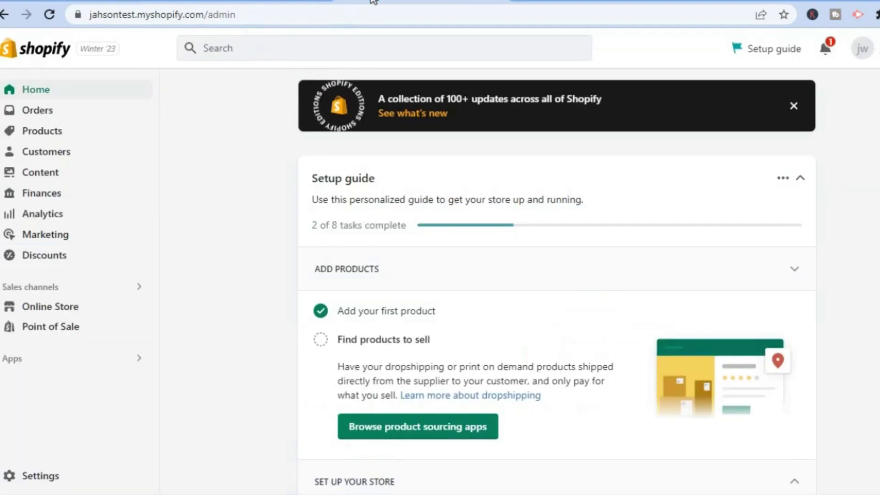
Copy the Shopify store's web address from the address bar and return to Facebook.
left_click(204, 17)
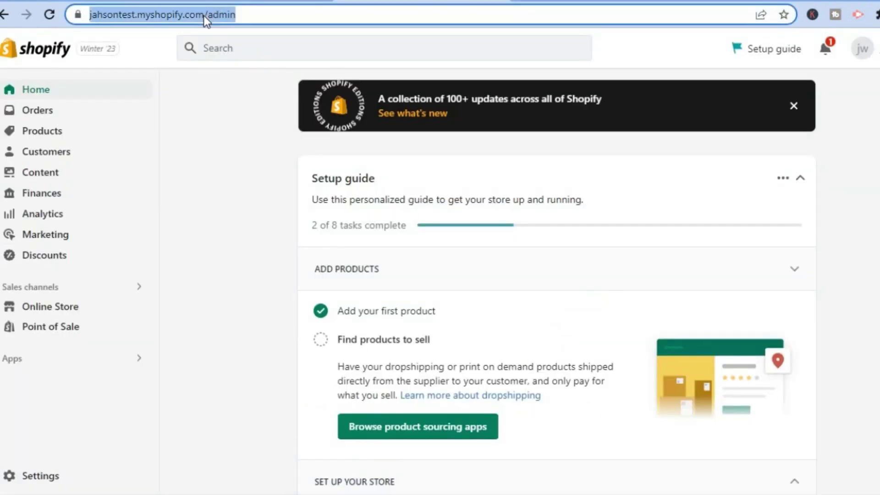
left_click(204, 17)
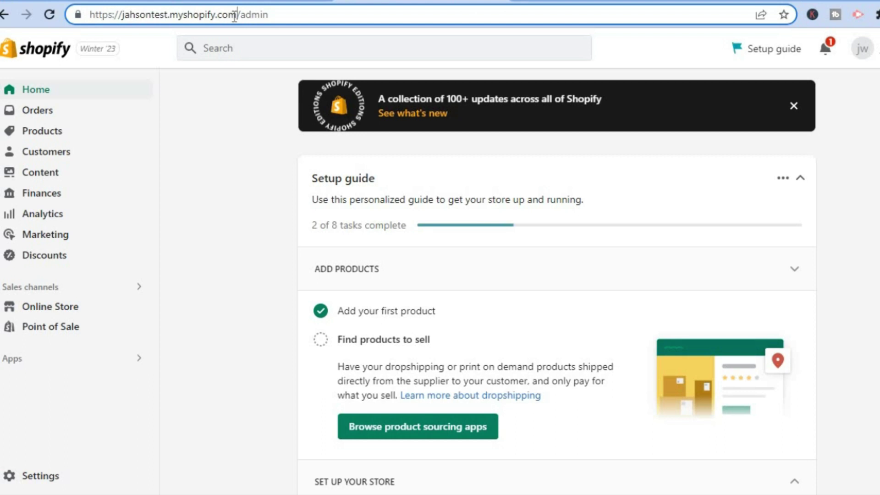
left_click_drag(235, 16, 91, 15)
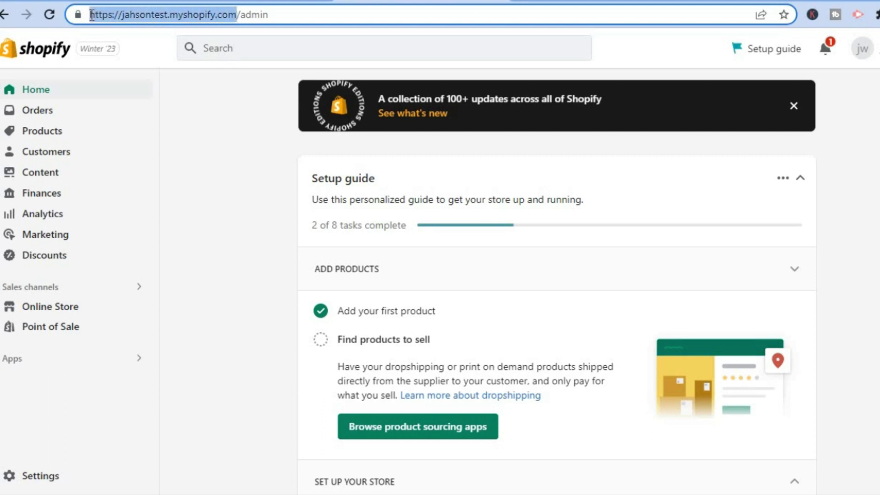
right_click(142, 15)
left_click(194, 94)
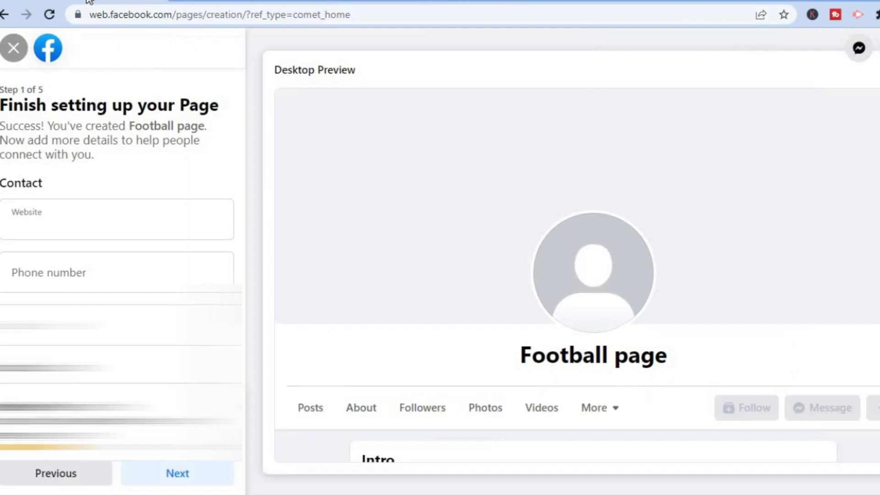
left_click(136, 2)
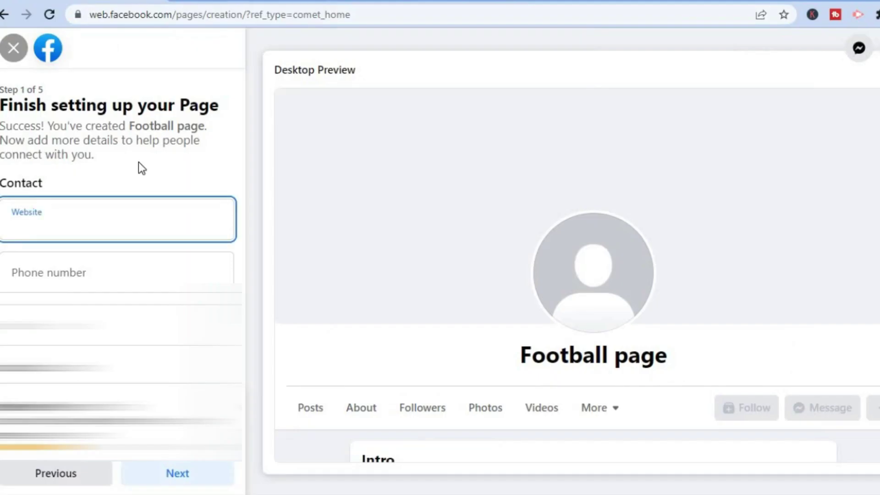
Paste the Shopify store address into the Page's Website field.
left_click(85, 228)
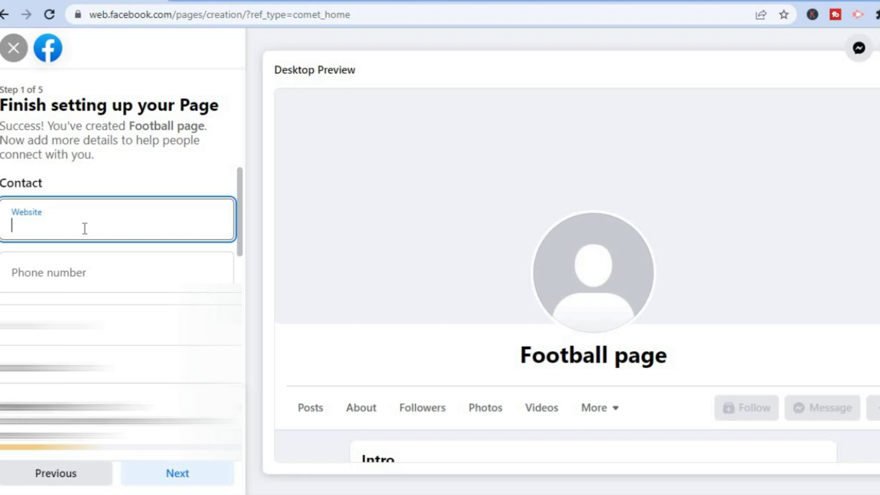
right_click(86, 229)
left_click(116, 341)
Clear the autofilled phone number and submit the contact details.
left_click(83, 272)
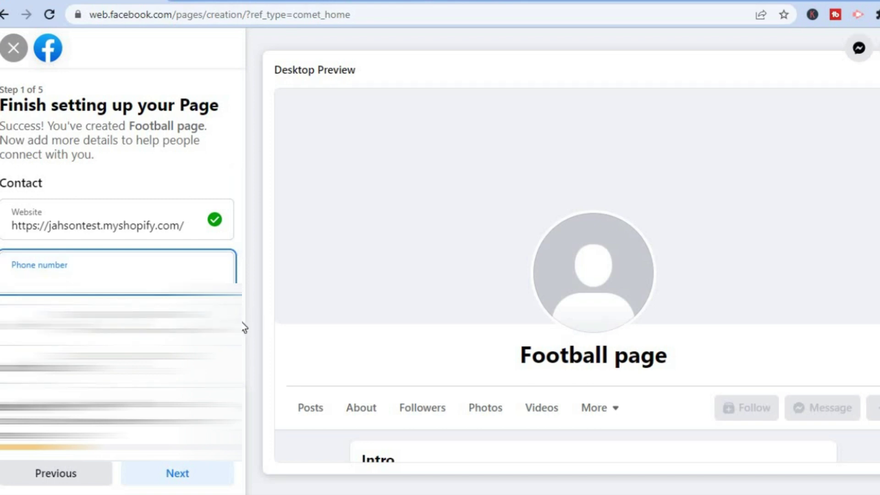
left_click(137, 361)
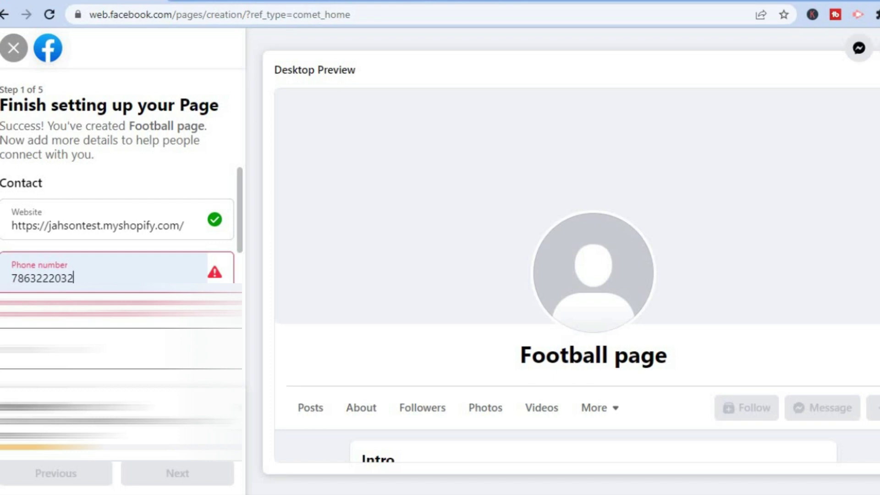
key("ctrl+a")
key("BackSpace")
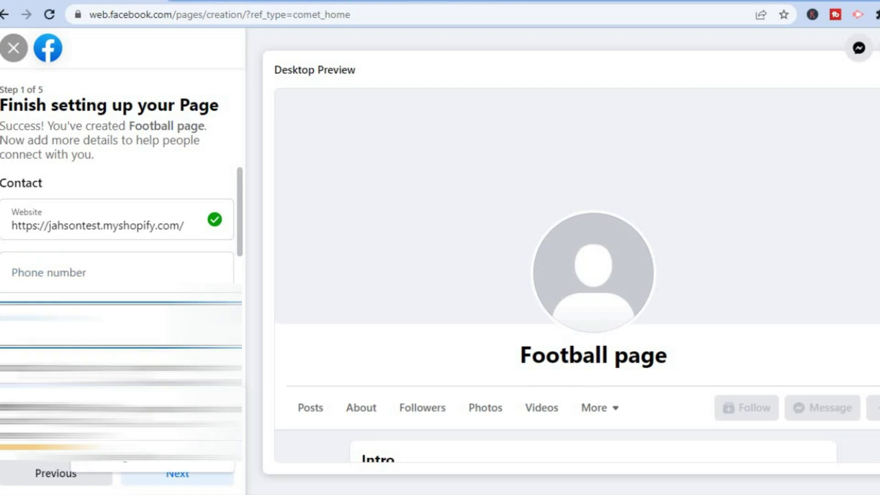
key("Down")
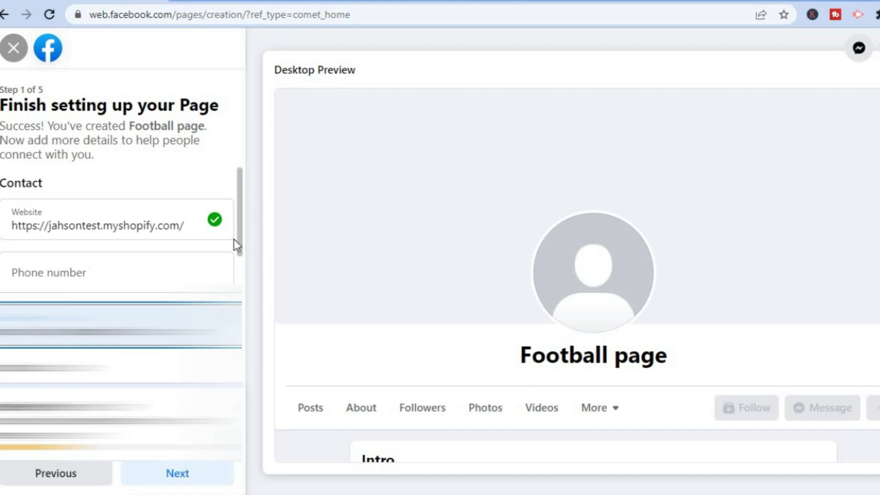
scroll(238, 246, "down", 4)
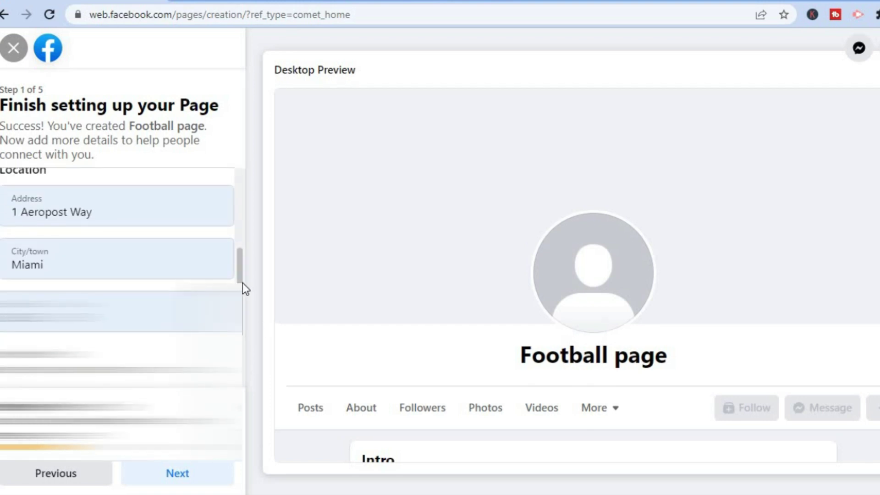
left_click_drag(243, 282, 245, 370)
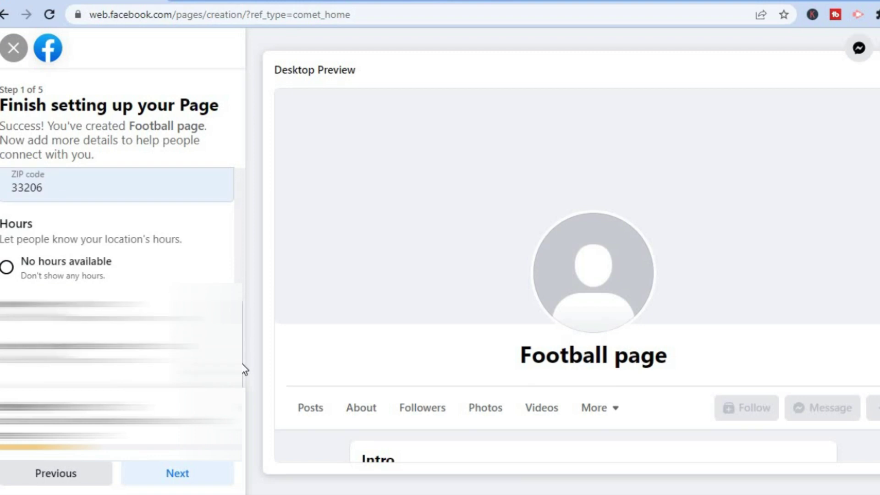
left_click(180, 477)
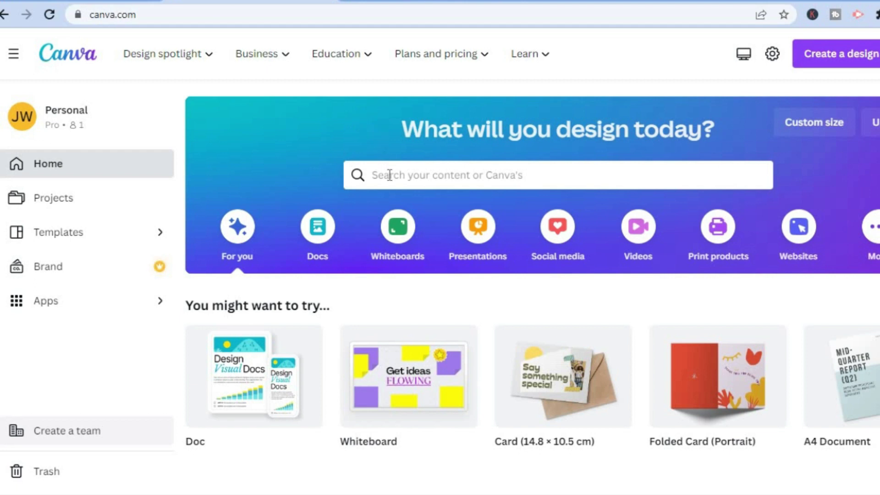
Search Canva for 'faceb', open Facebook Cover templates, and start a blank cover.
left_click(389, 174)
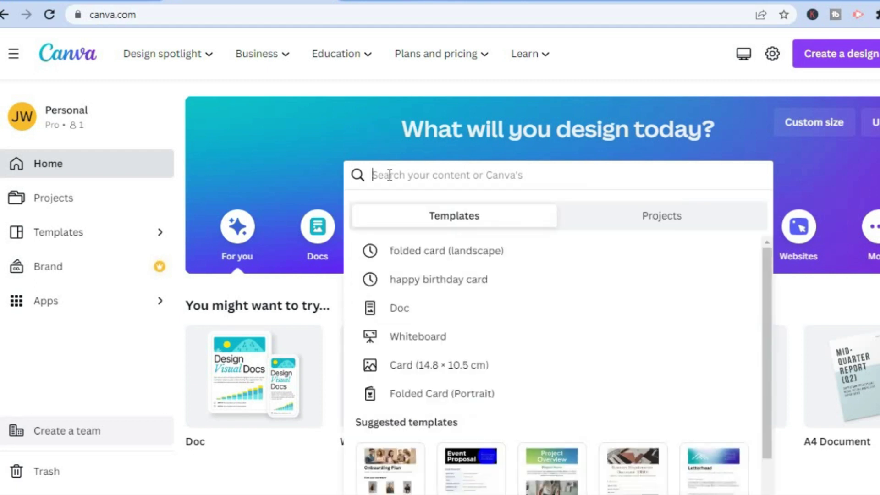
type("faceb")
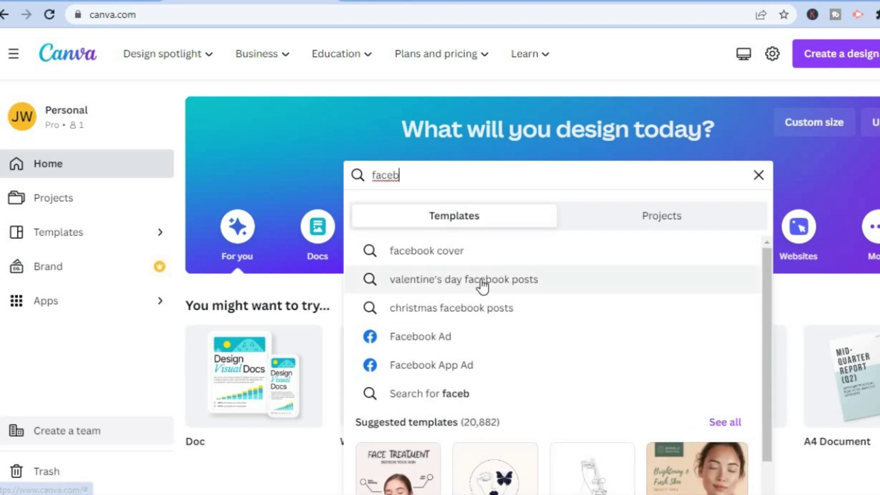
left_click(455, 255)
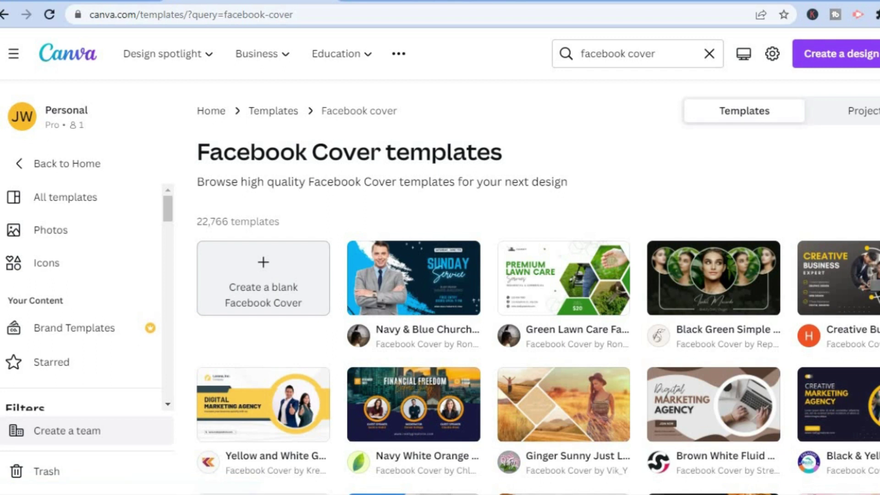
scroll(252, 238, "down", 1)
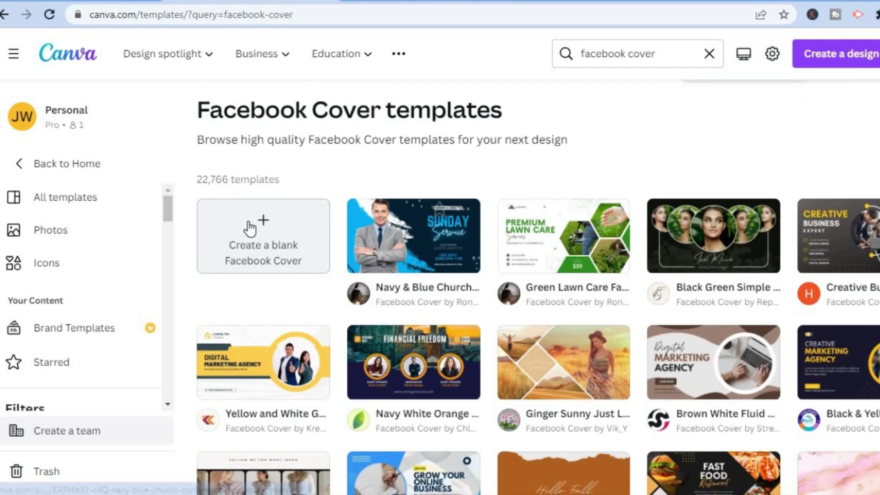
left_click(252, 234)
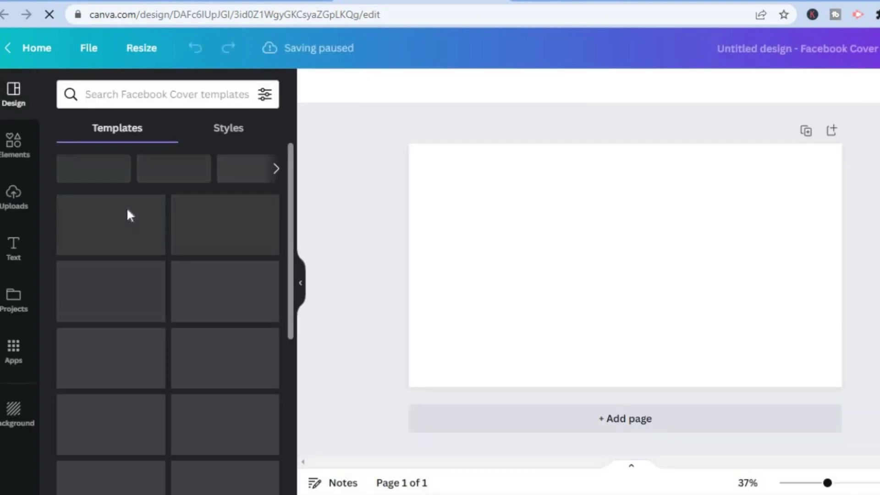
Search the Design panel's cover templates for 'sports'.
left_click(106, 98)
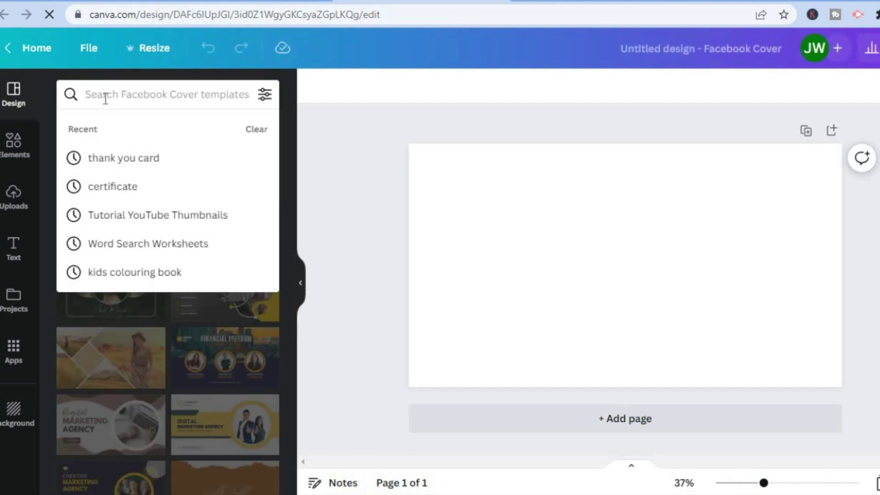
type("spo")
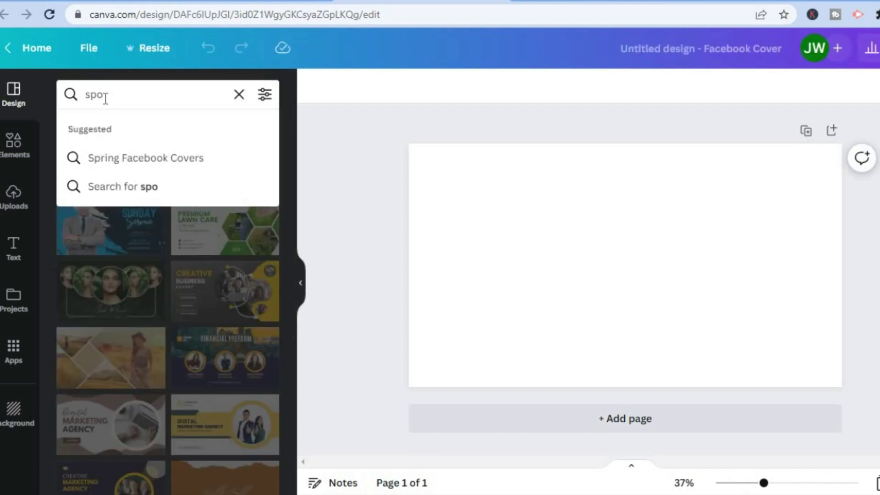
type("rts")
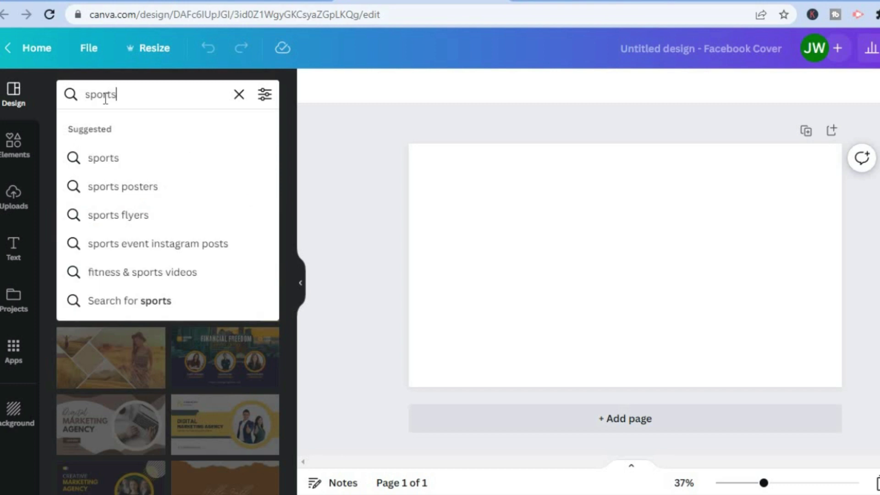
key("Return")
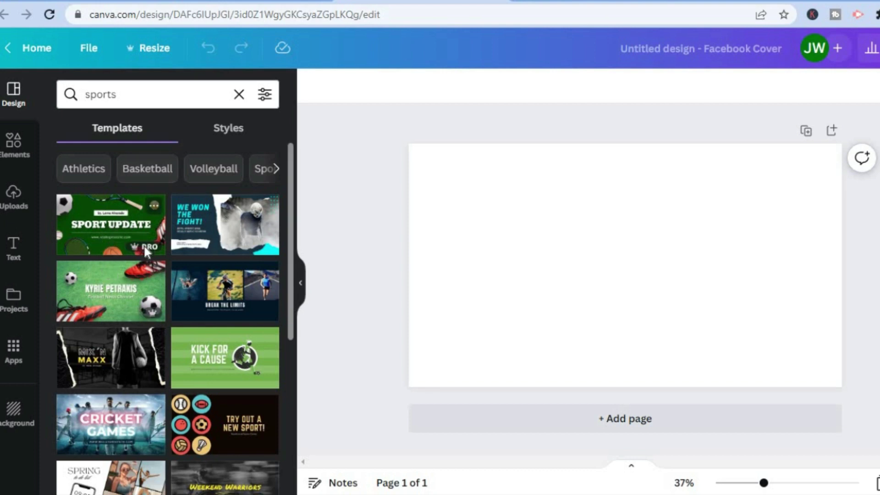
mouse_move(137, 245)
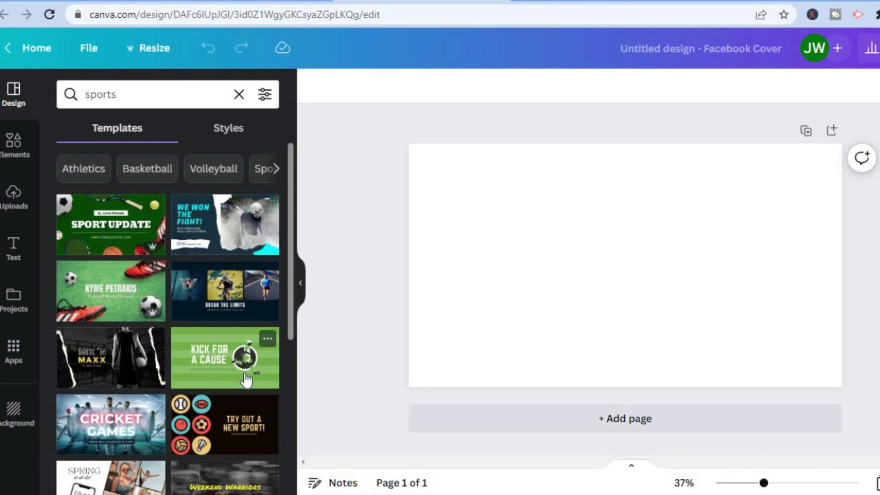
Apply the Kick for a Cause soccer template to the cover.
left_click(229, 364)
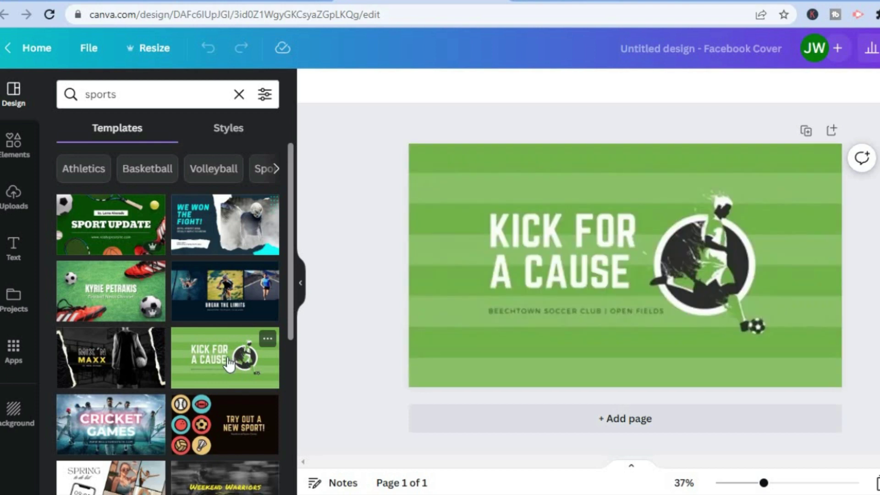
left_click(444, 390)
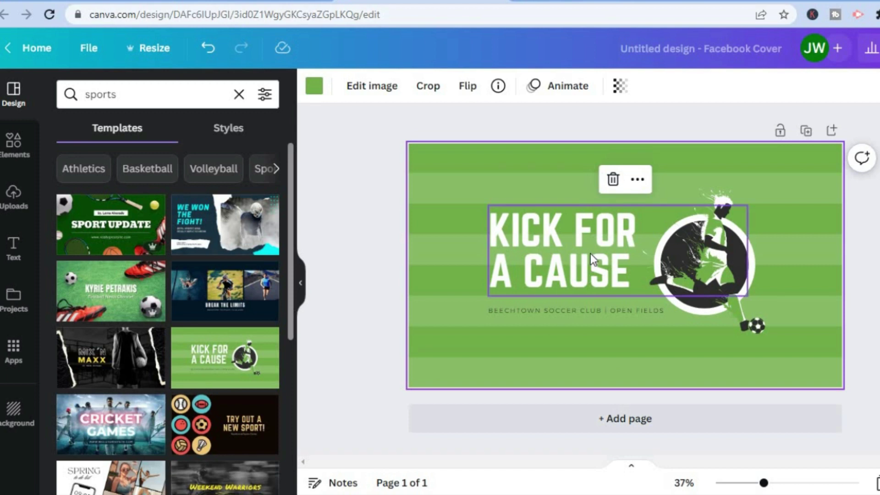
left_click(612, 273)
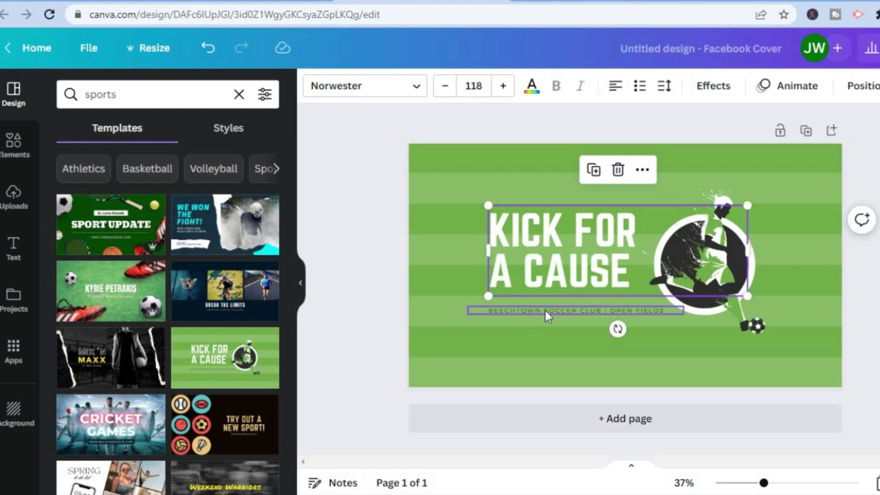
Replace the title with 'FOOTBALL' / 'PAGE' on two lines and bring up PNG download options.
double_click(608, 275)
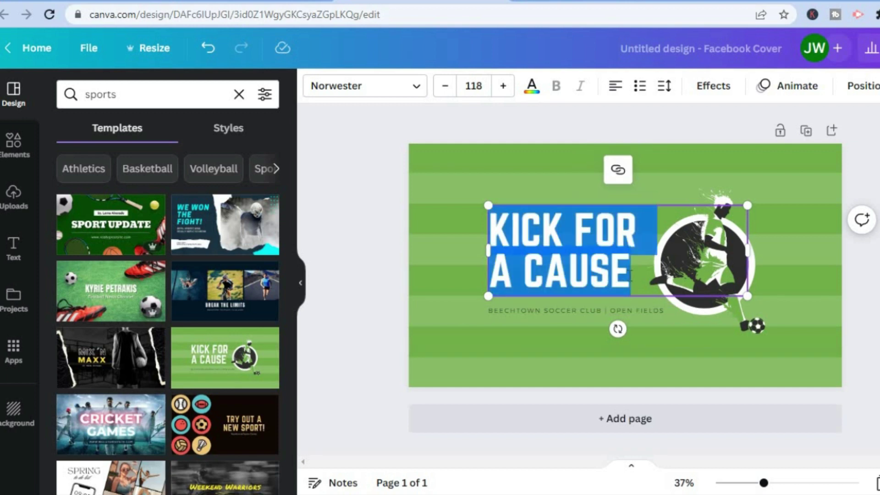
left_click(630, 274)
left_click_drag(630, 274, 495, 218)
type("F")
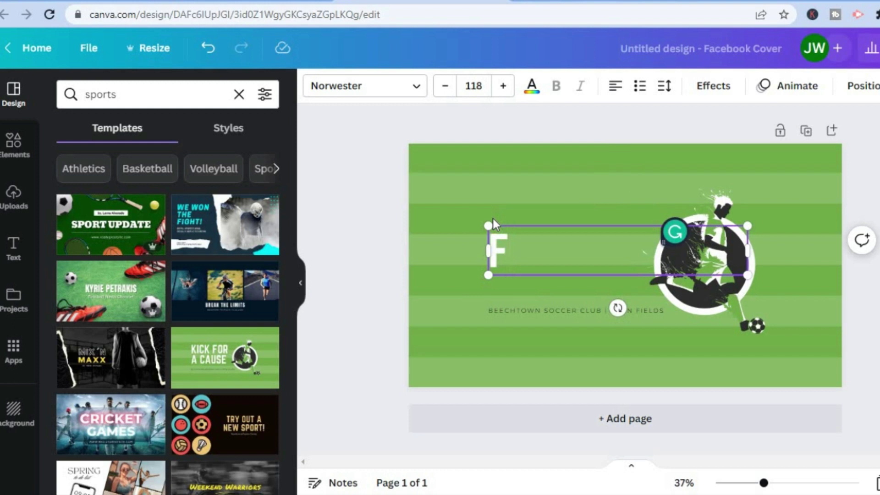
type("OOTBALL")
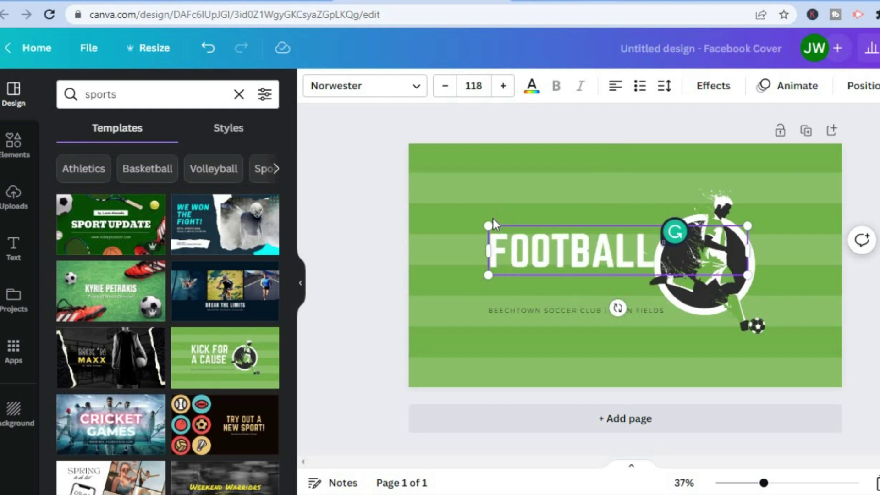
key("Return")
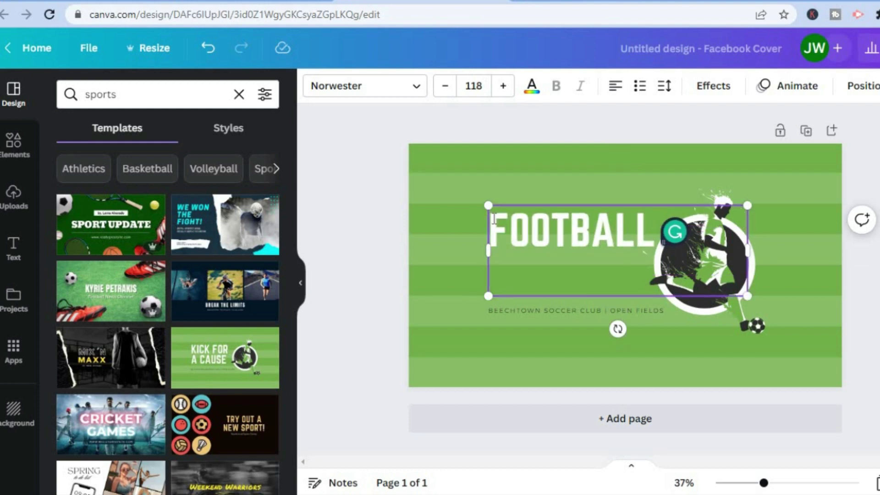
type("PAGE")
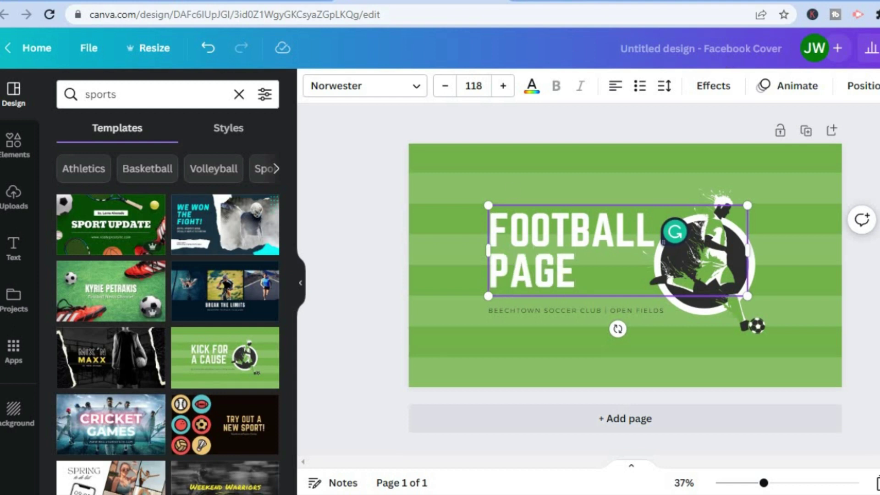
left_click(877, 48)
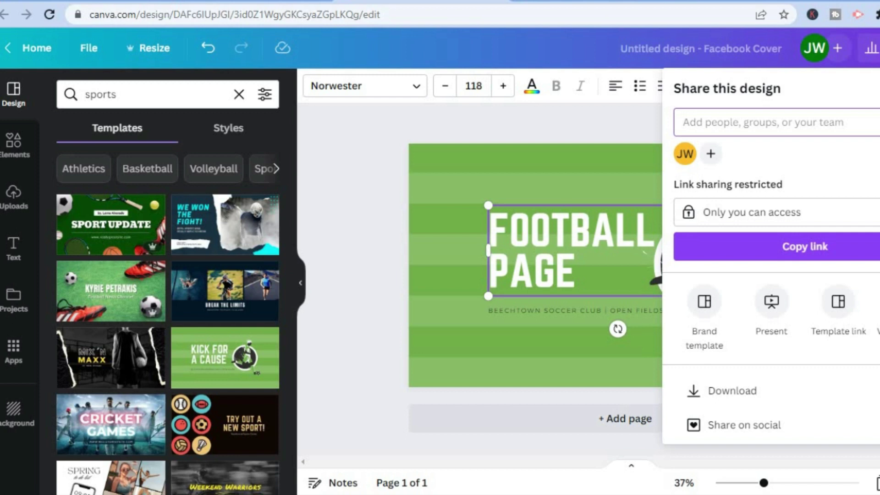
left_click(758, 394)
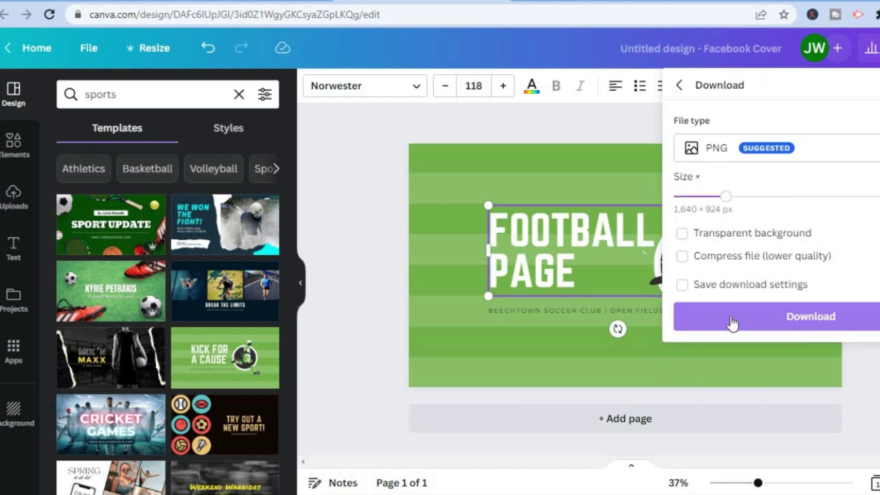
Download the cover as a PNG, saved as Untitled design.png.
left_click(730, 317)
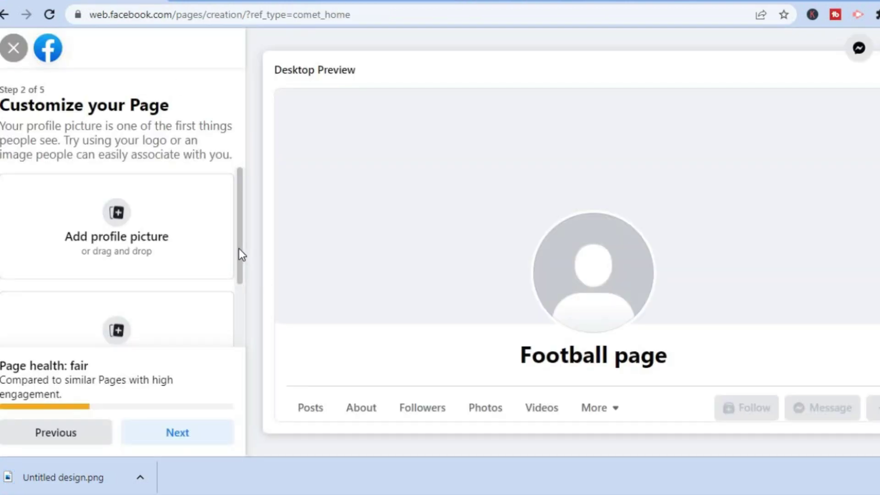
Upload 'Untitled design' from Downloads as the Football page's cover photo.
left_click_drag(239, 248, 239, 334)
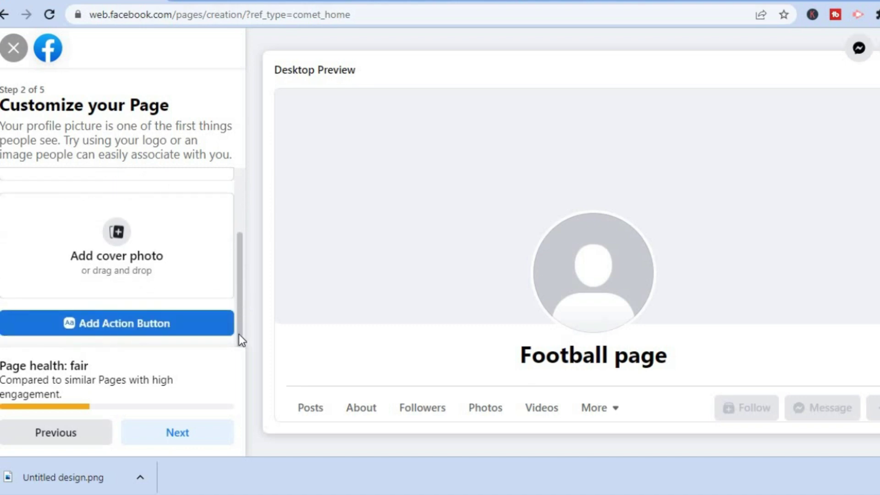
left_click(123, 236)
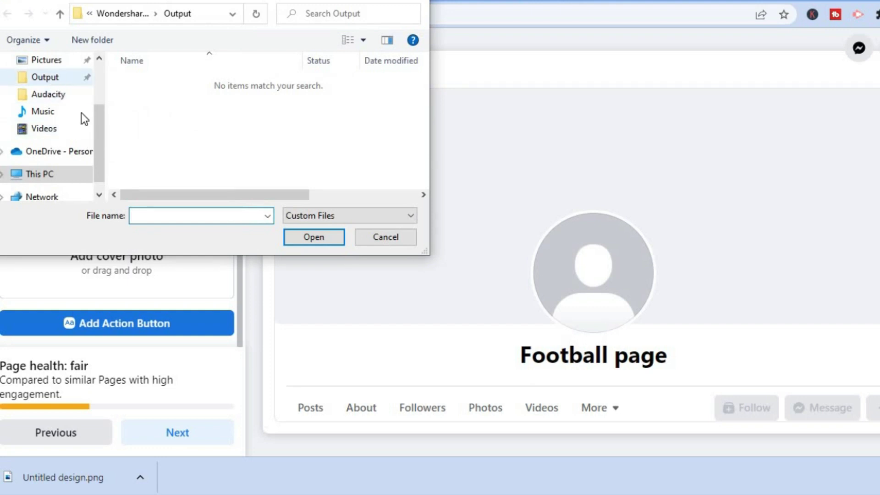
left_click_drag(97, 120, 95, 67)
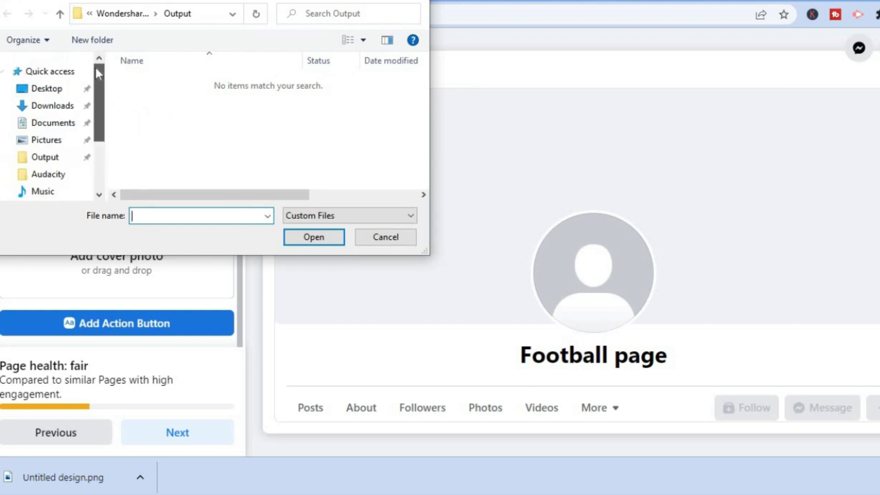
left_click(54, 107)
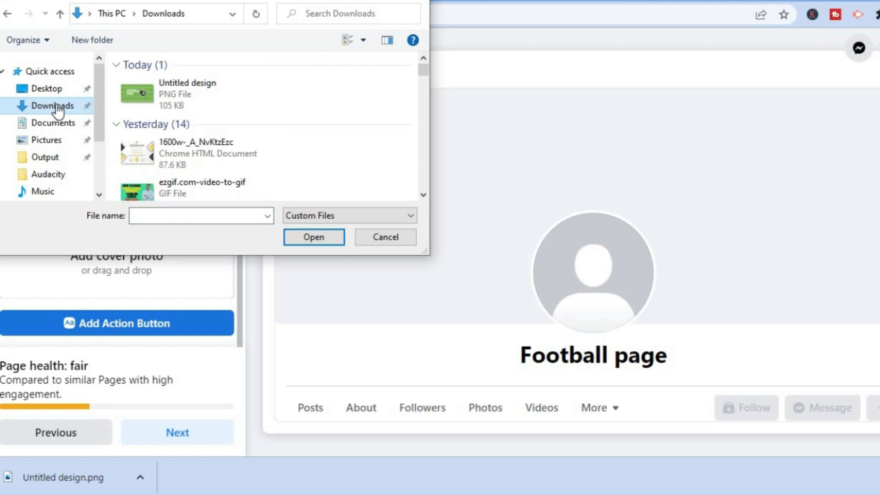
left_click(206, 95)
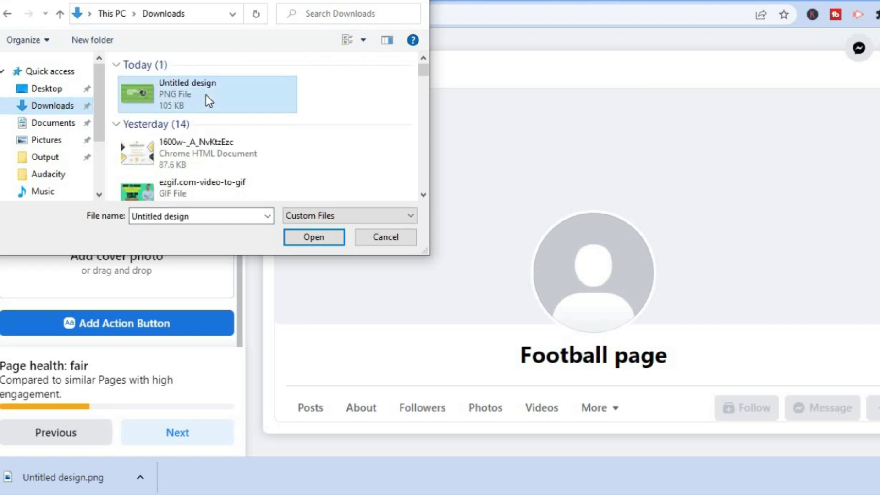
left_click(301, 237)
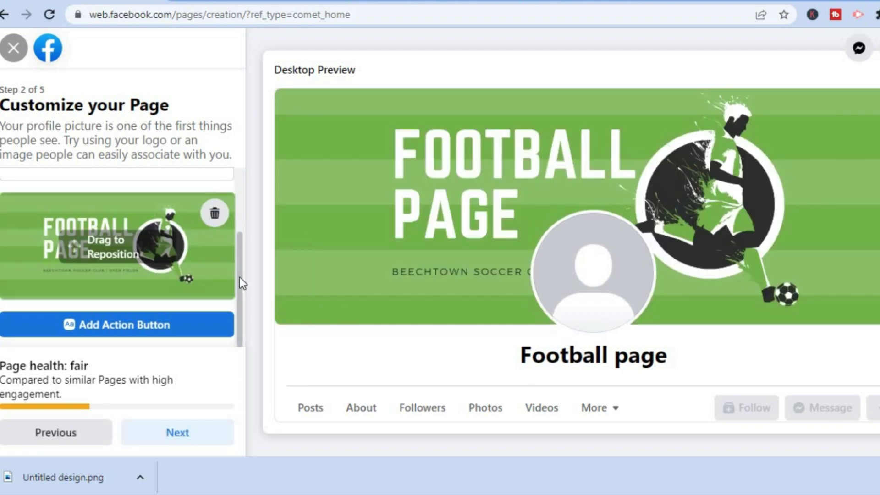
left_click_drag(240, 265, 240, 188)
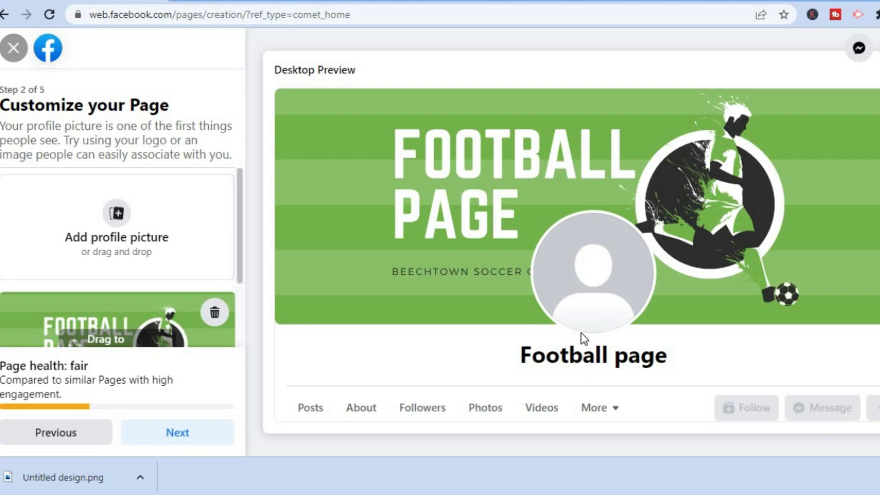
left_click(254, 2)
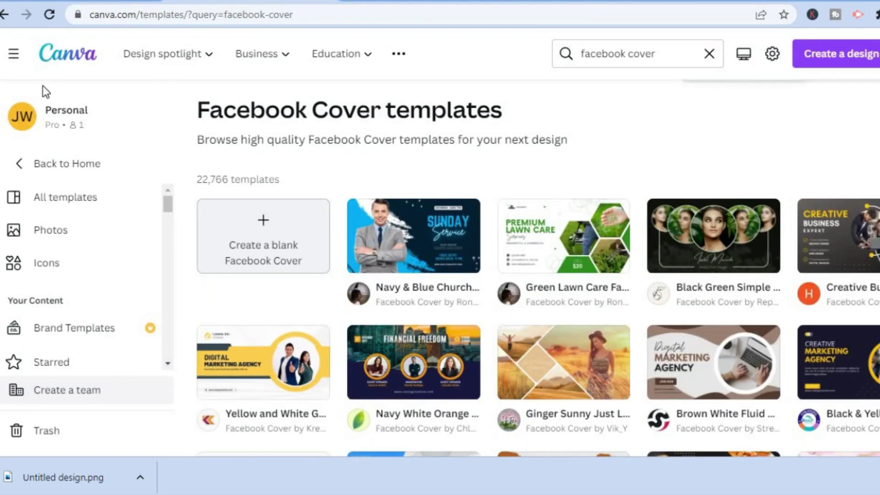
From Canva Home, search 'facebook pr' and start a blank Facebook Profile Picture design.
left_click(11, 17)
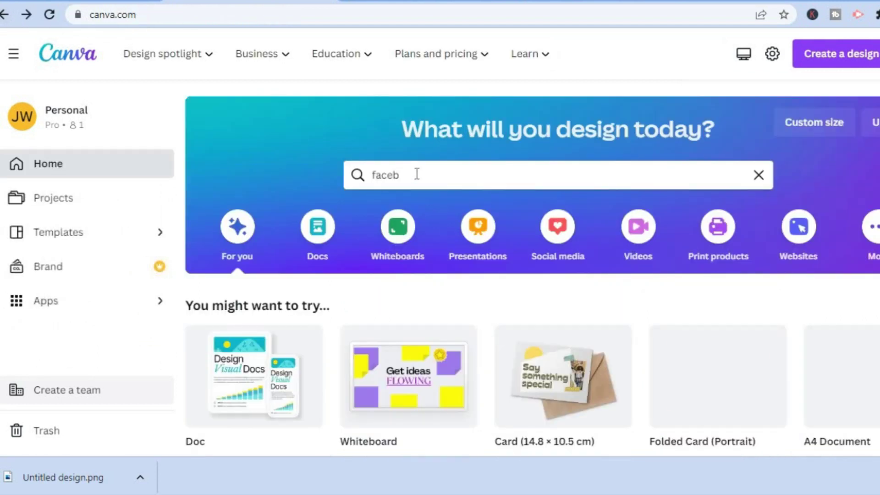
left_click(417, 174)
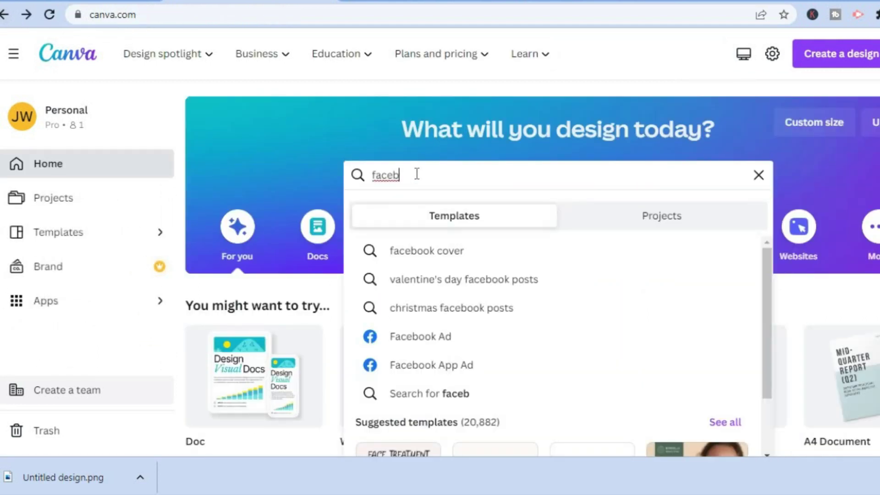
type("ook")
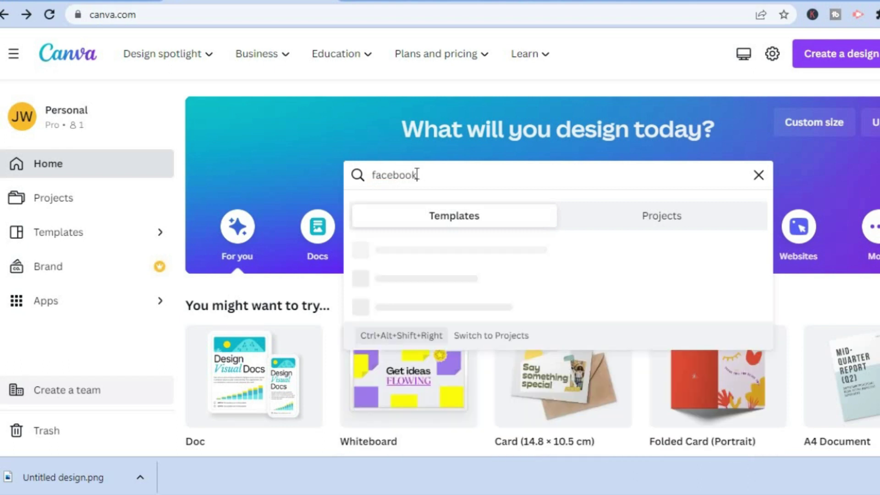
type(" pr")
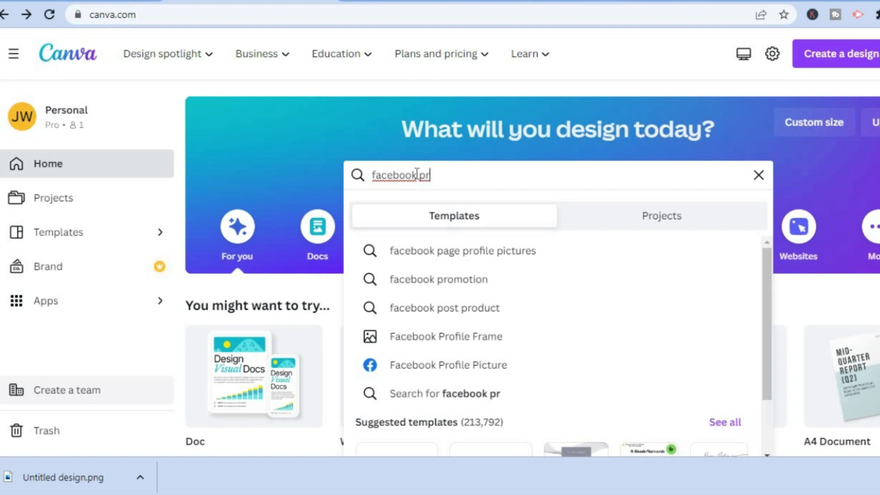
left_click(446, 369)
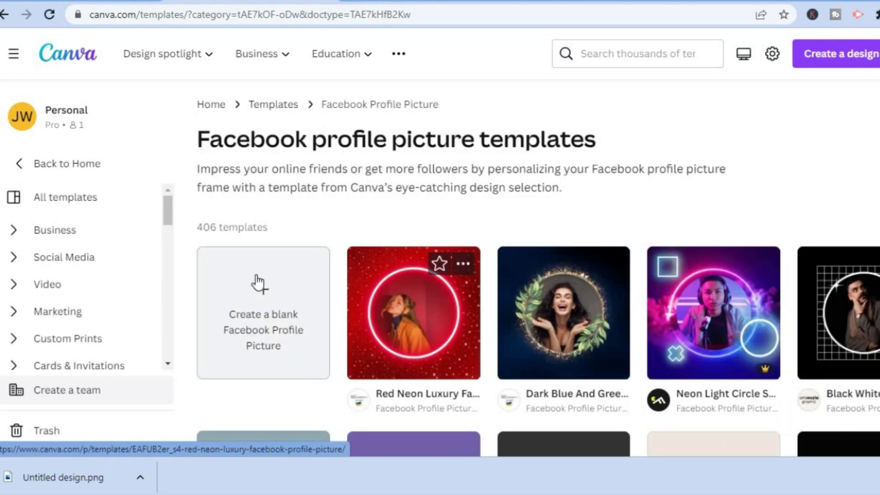
left_click(258, 282)
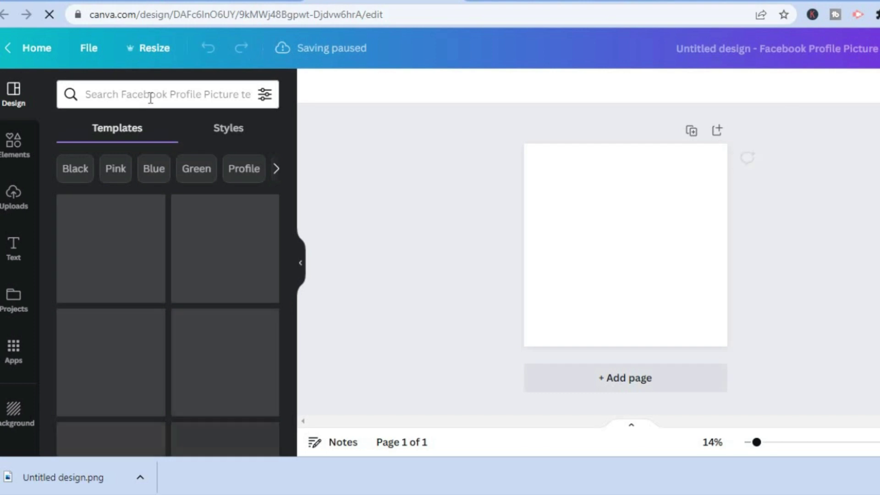
left_click(150, 97)
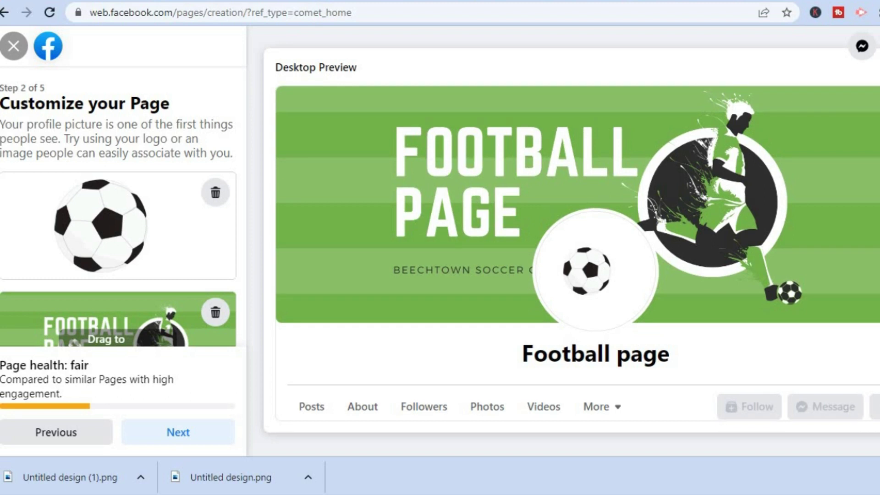
Complete the remaining setup steps, skipping the WhatsApp connection, and finish creating the Football page.
left_click(166, 432)
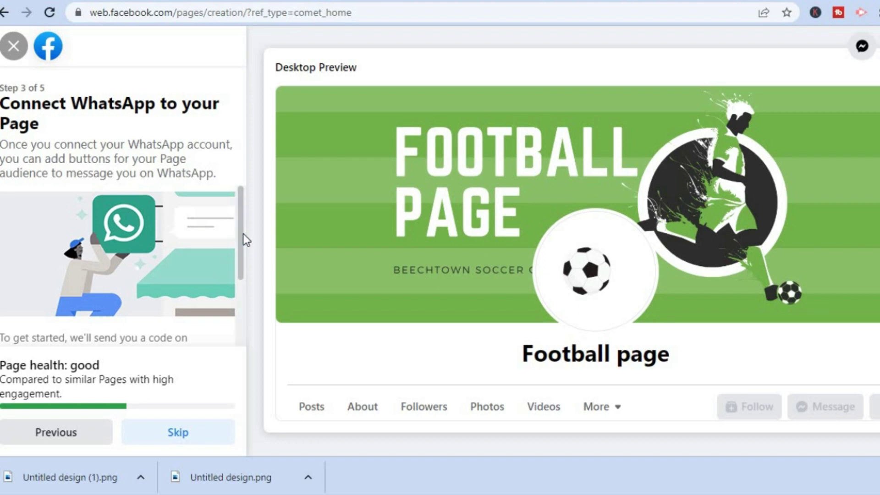
scroll(242, 237, "down", 3)
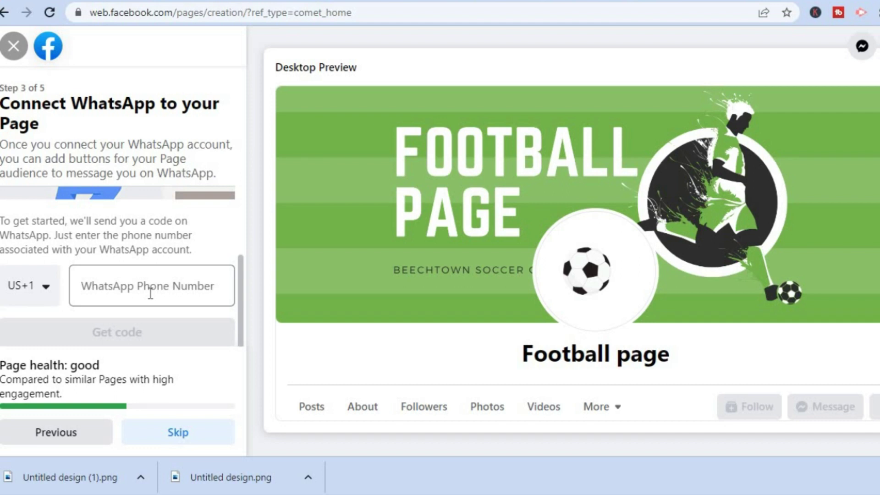
left_click(177, 433)
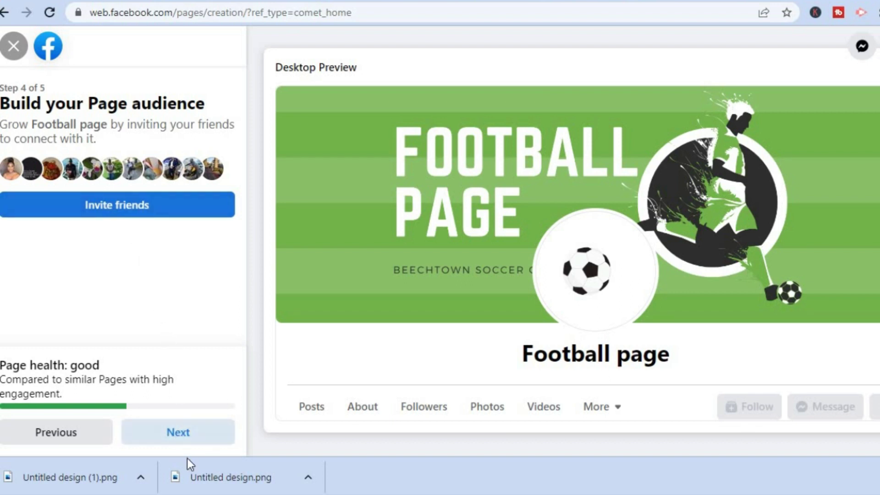
left_click(181, 432)
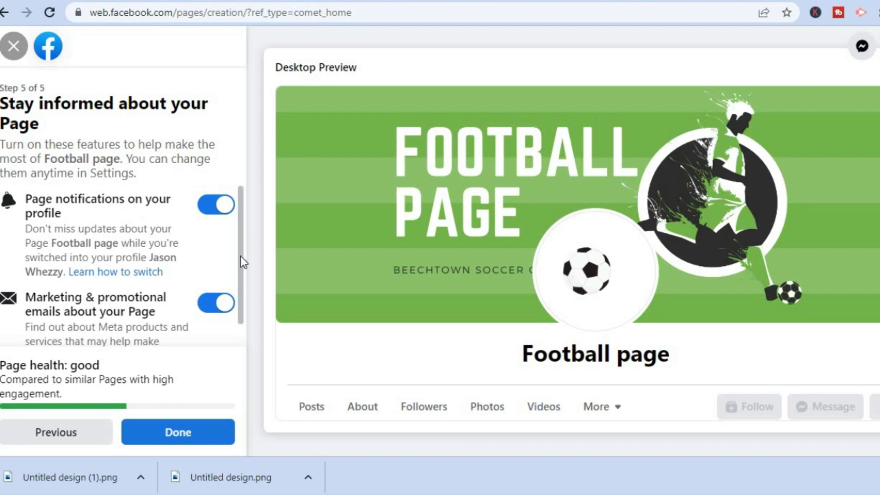
scroll(242, 284, "down", 1)
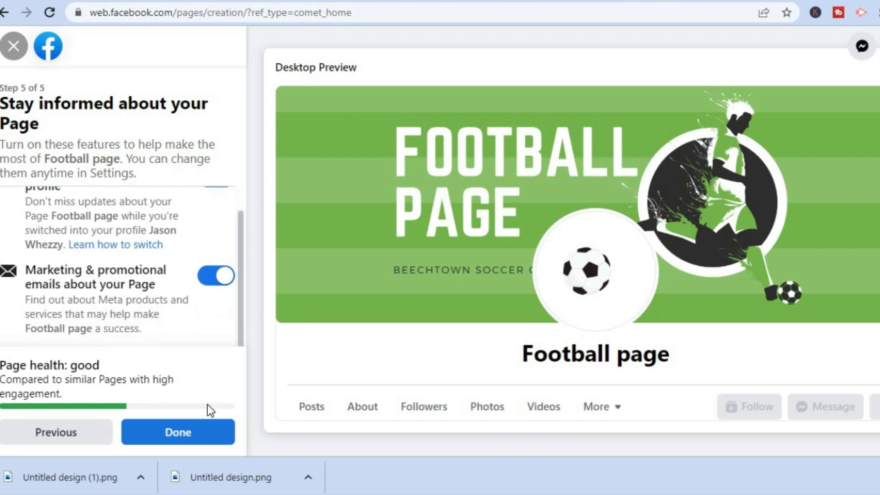
left_click(176, 431)
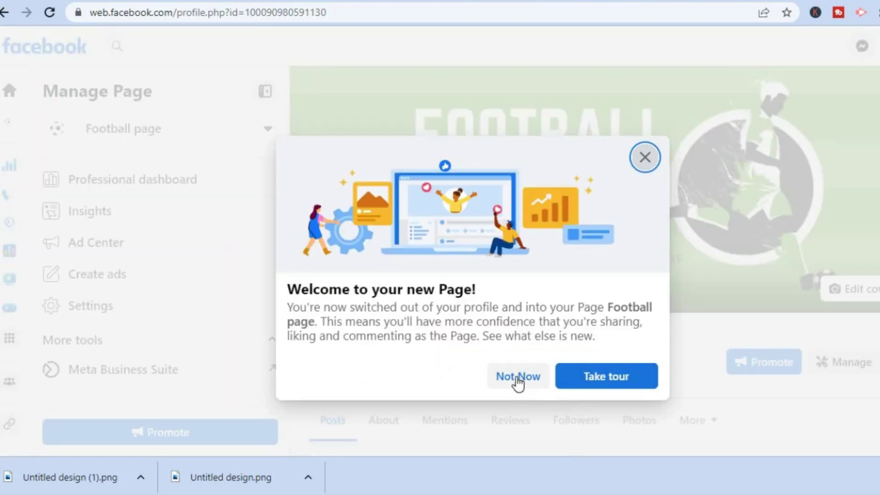
Dismiss the Welcome dialog with Not Now and open the Football page's Settings.
left_click(518, 376)
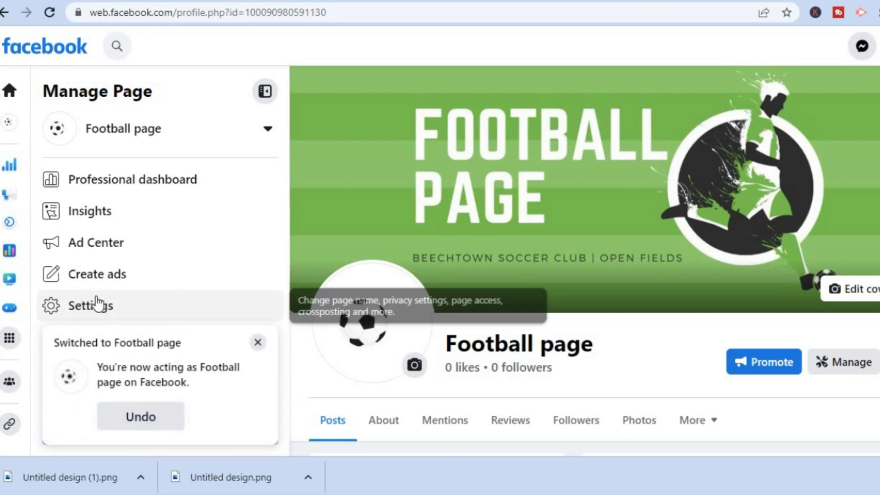
left_click(89, 310)
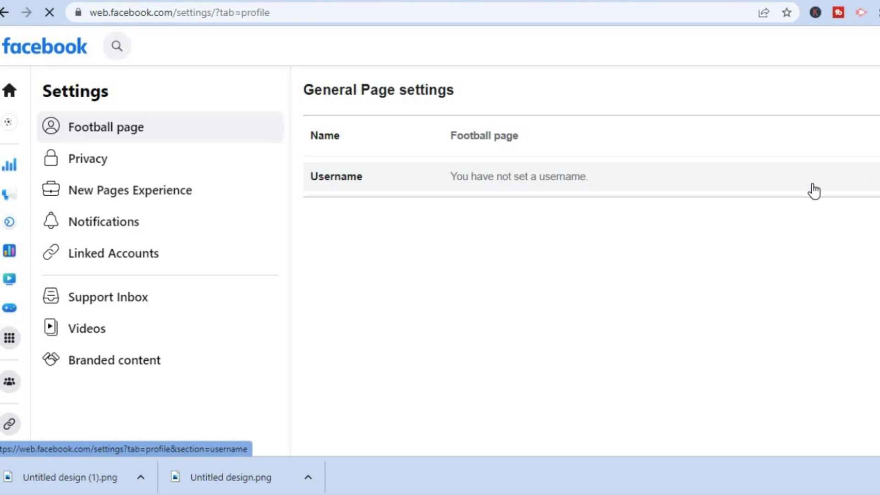
Enter the available username footballkickss, then cancel the password re-entry prompt.
left_click(515, 179)
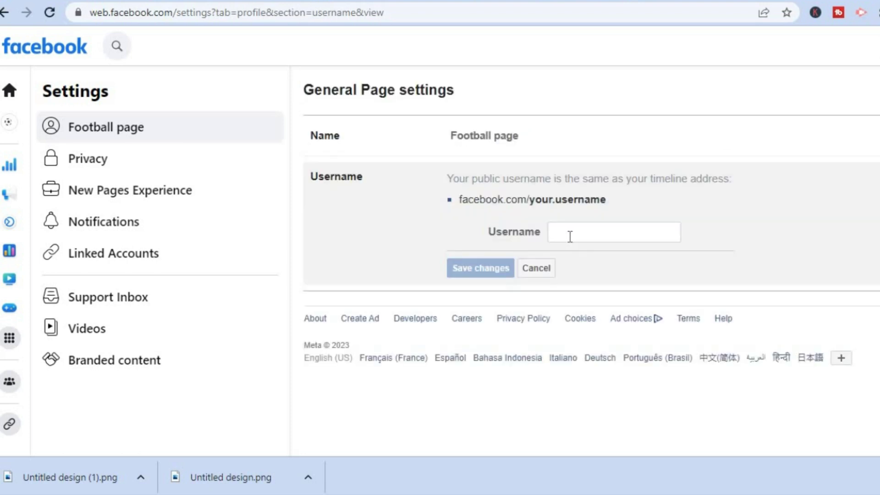
left_click(569, 236)
type("f")
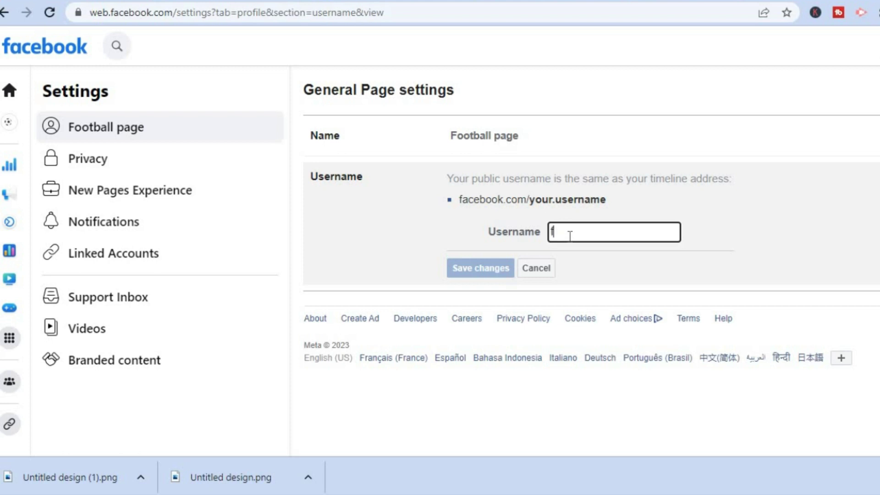
type("oot")
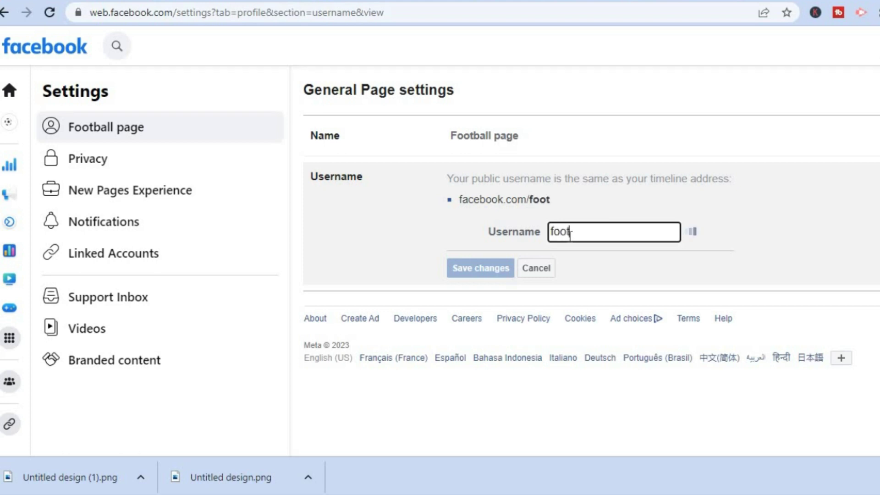
type("ballpage")
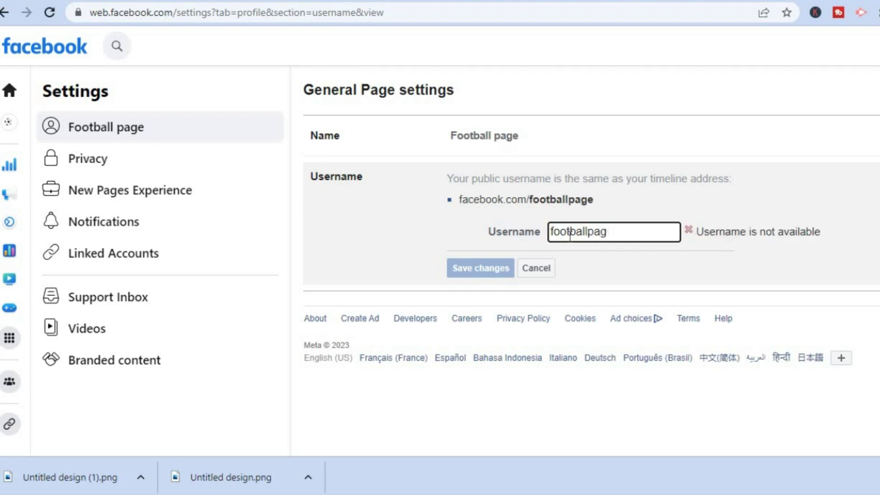
key("BackSpace")
key("BackSpace")
key("BackSpace")
type("kicks")
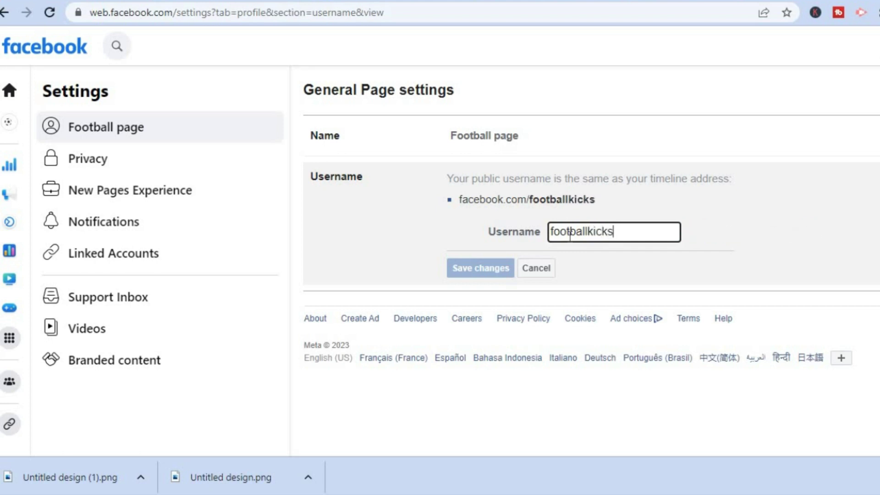
type("s")
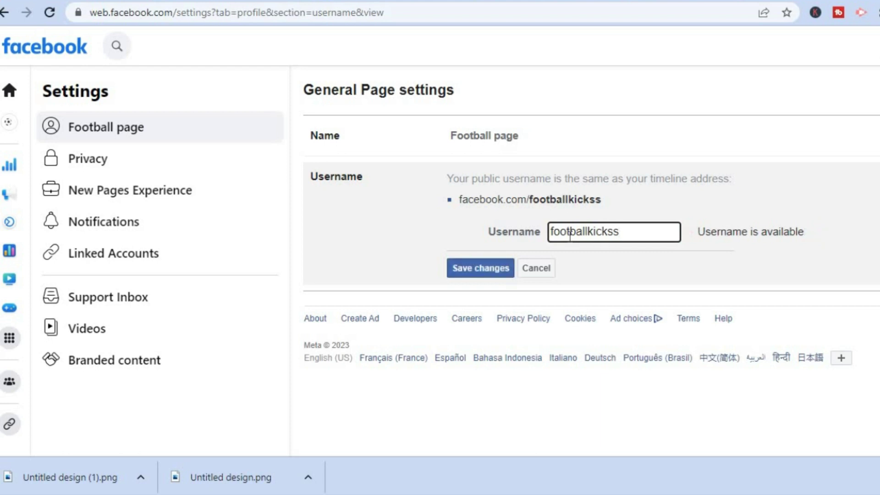
left_click(481, 273)
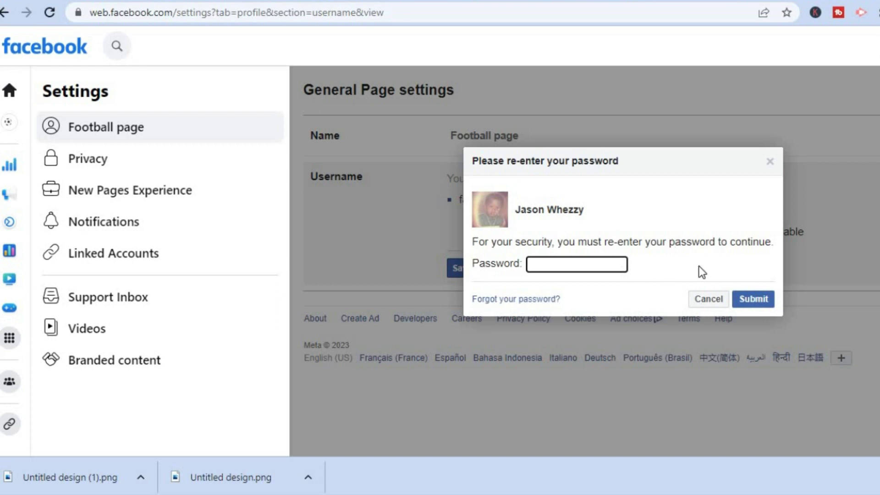
left_click(709, 300)
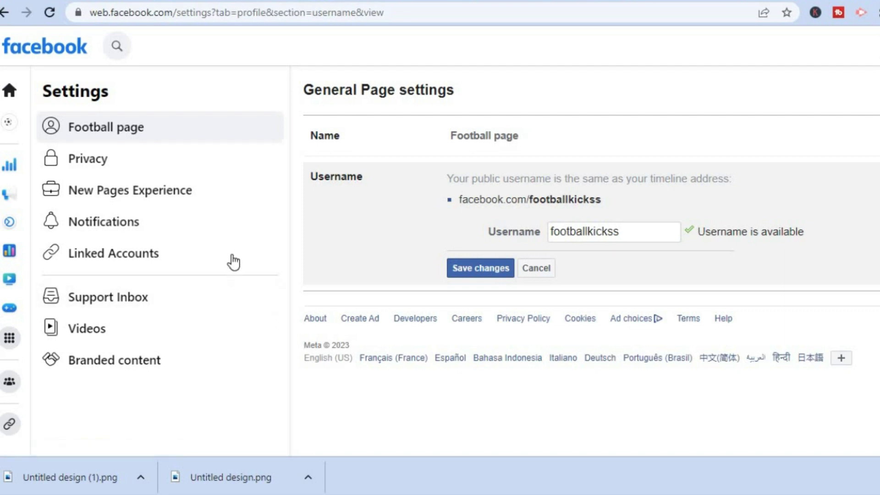
Review the page's Privacy settings, including the search-engine linking option.
left_click(95, 169)
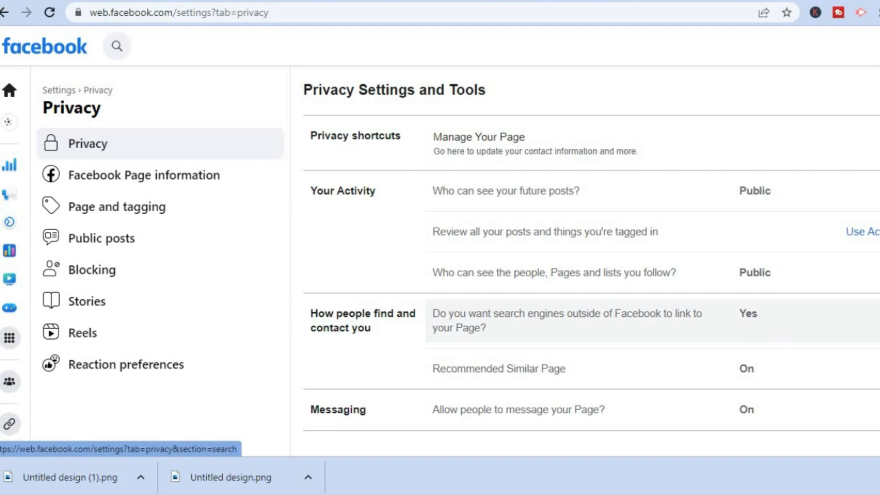
left_click(568, 320)
scroll(591, 251, "down", 3)
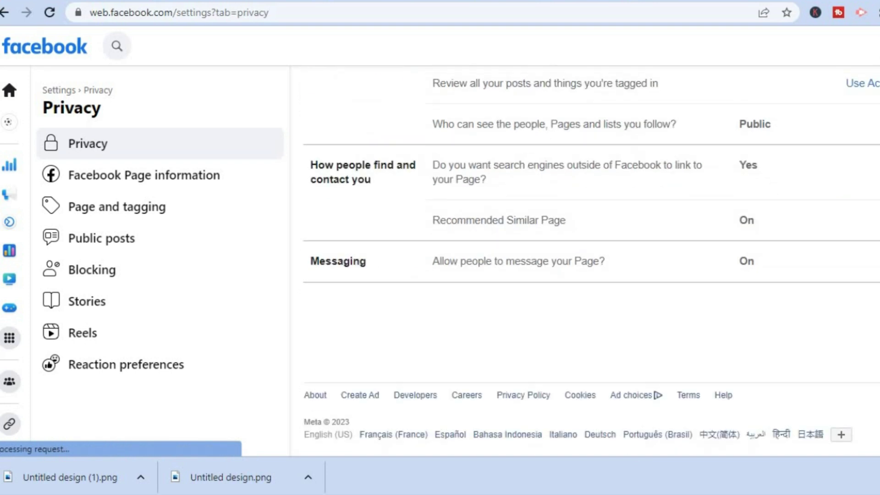
scroll(456, 338, "up", 3)
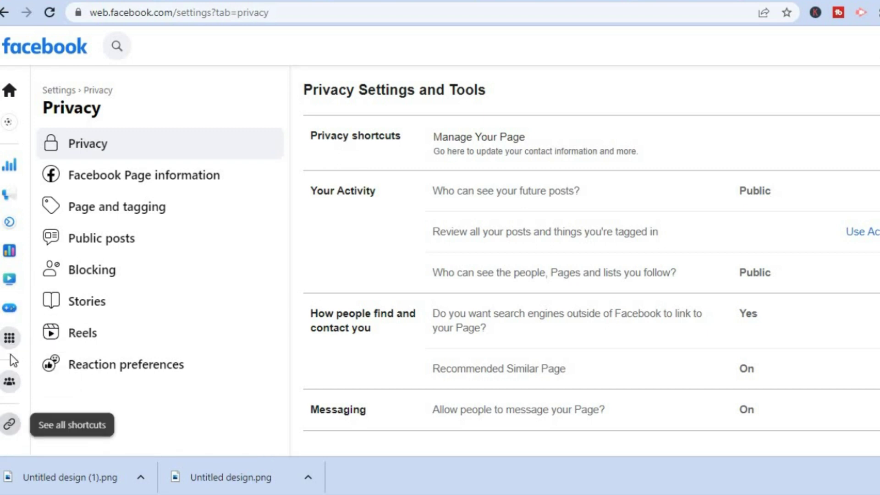
Go to Meta Business Suite from the full Facebook menu.
left_click(9, 339)
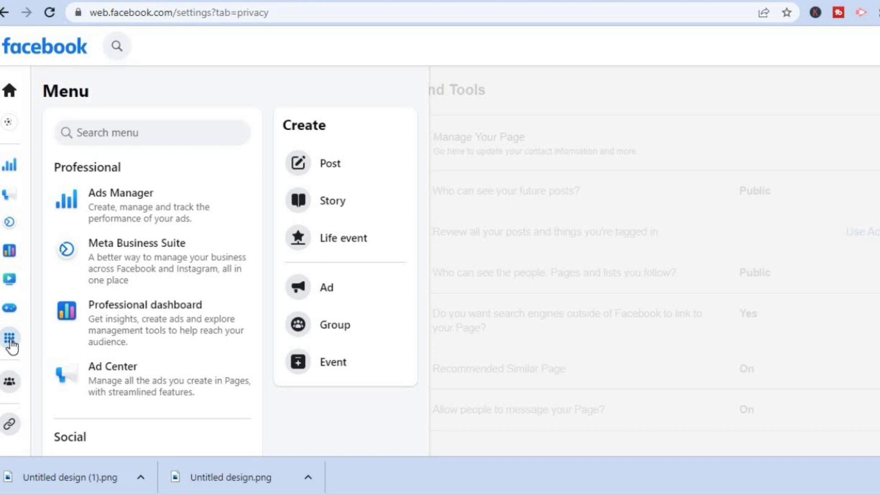
left_click(10, 340)
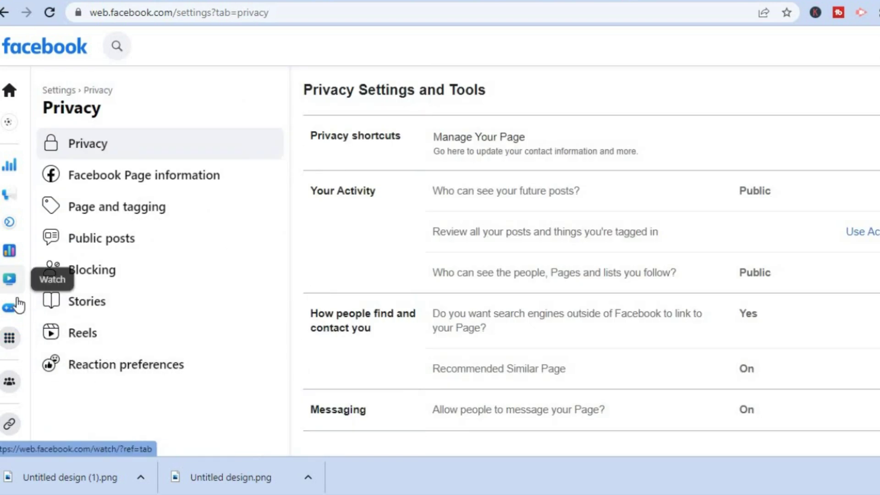
left_click(11, 339)
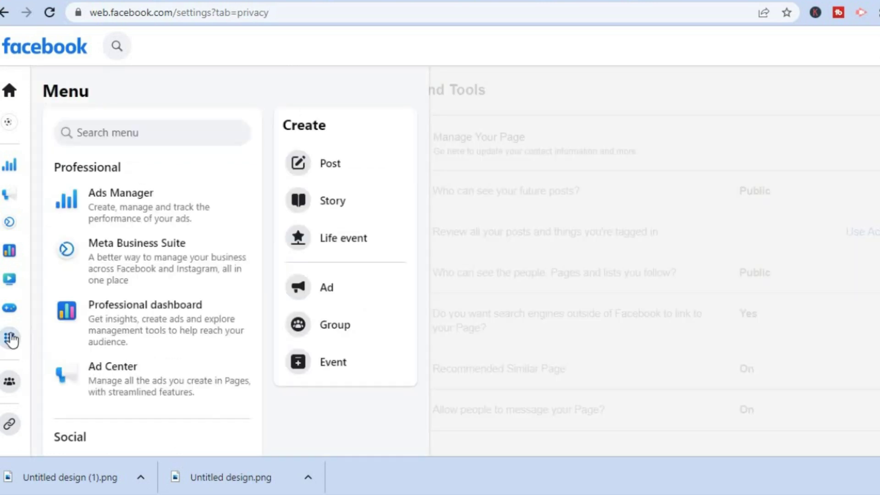
left_click(153, 252)
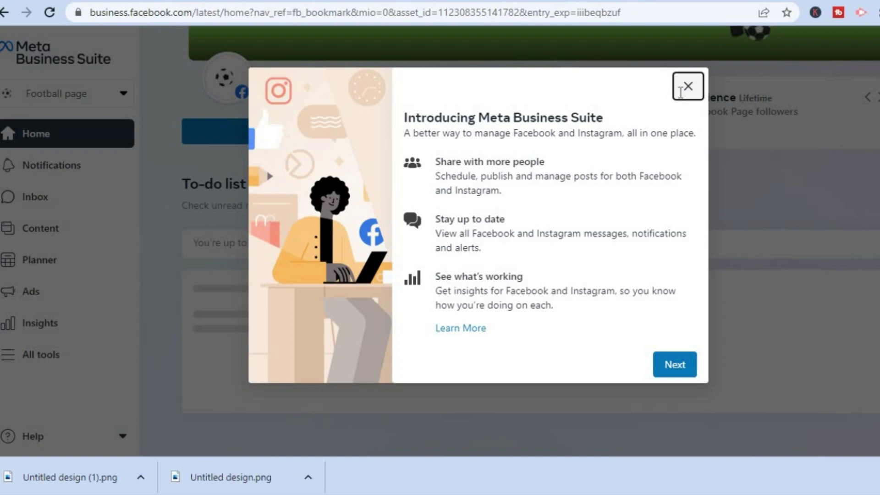
Close the Meta Business Suite introduction, browse the Home dashboard, and open All tools.
left_click(683, 86)
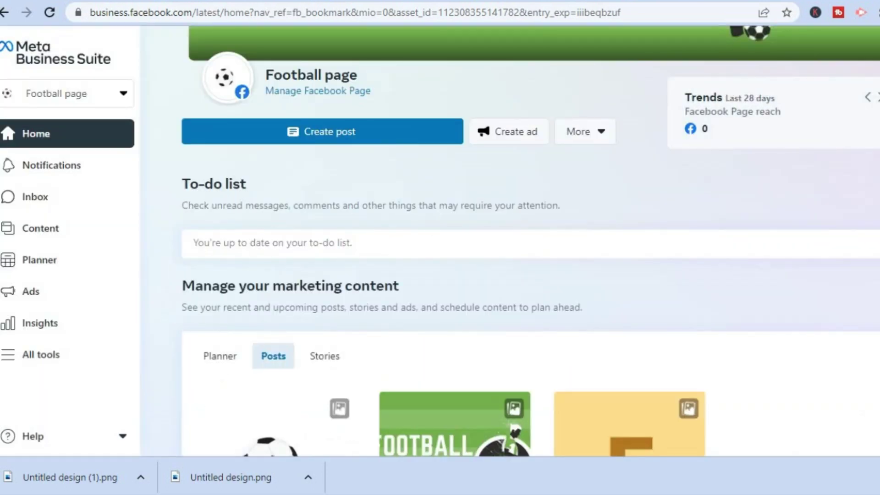
scroll(531, 241, "down", 5)
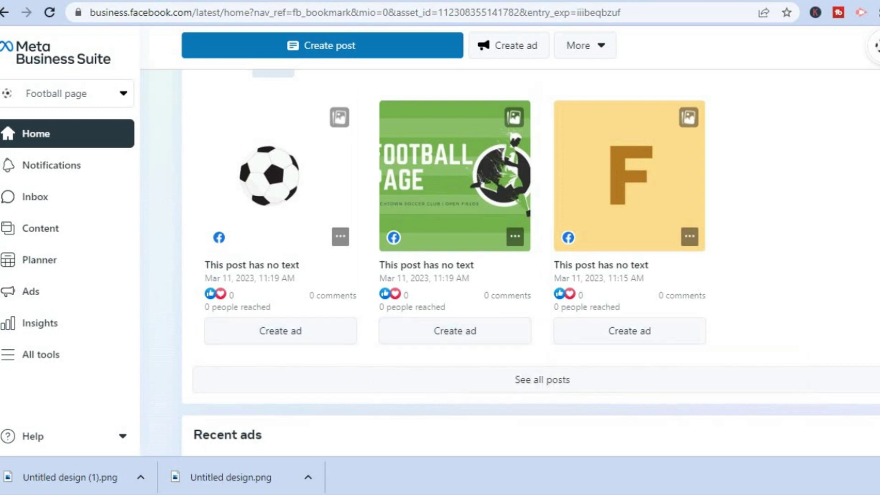
scroll(531, 263, "down", 5)
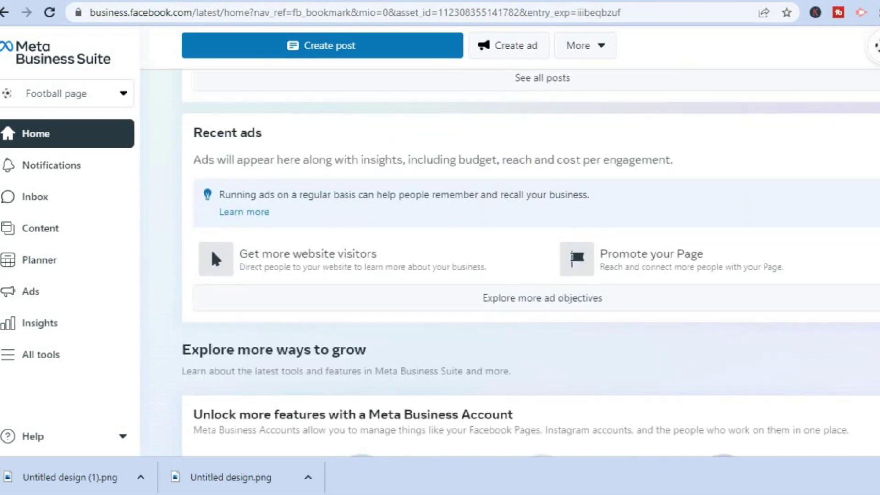
scroll(530, 263, "down", 10)
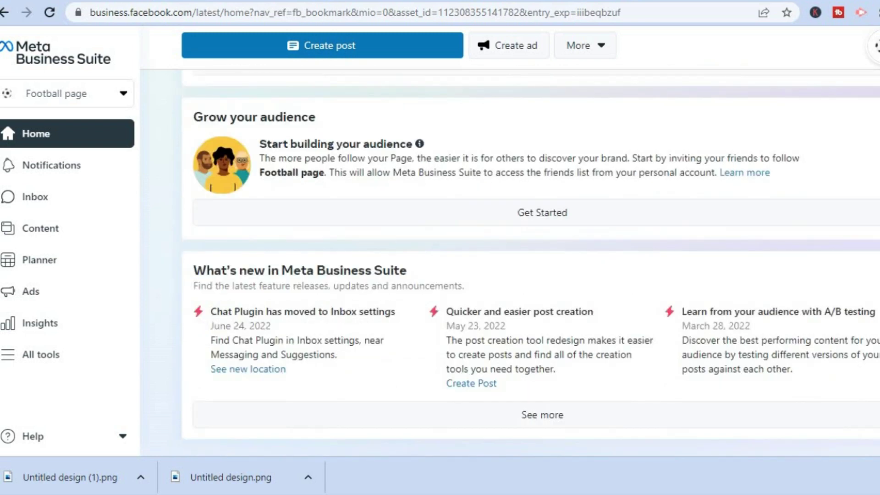
scroll(531, 262, "up", 15)
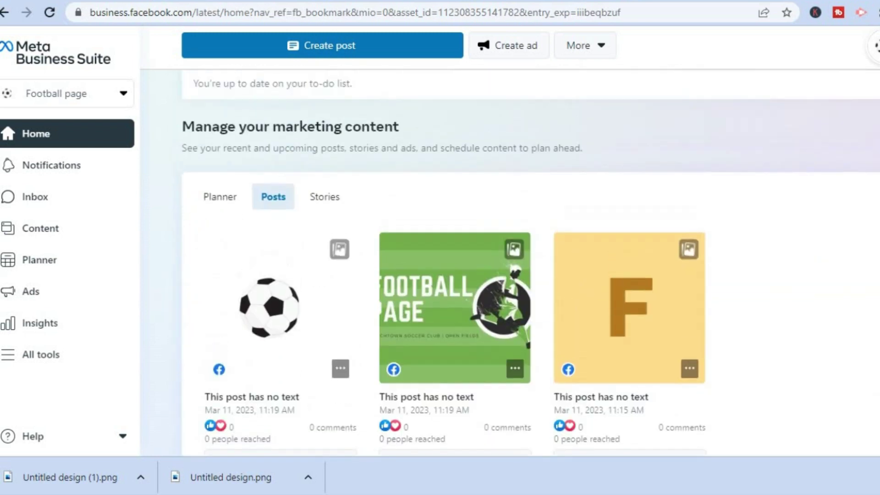
scroll(531, 262, "up", 5)
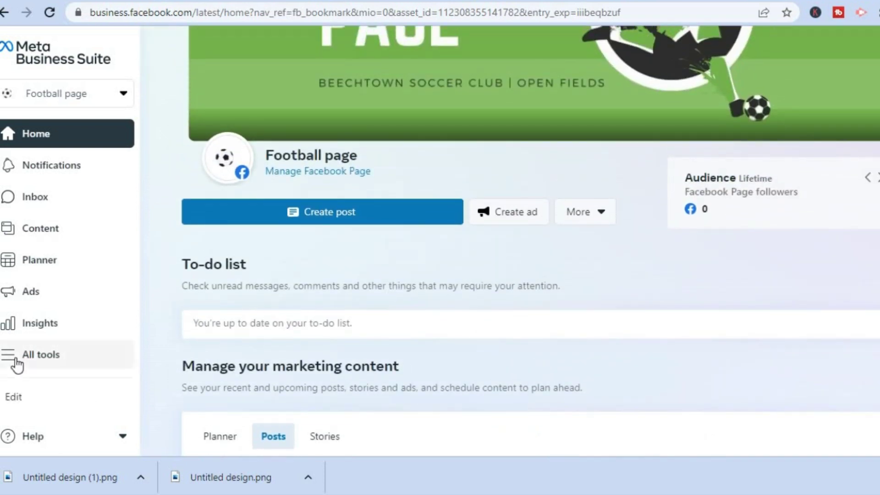
left_click(17, 362)
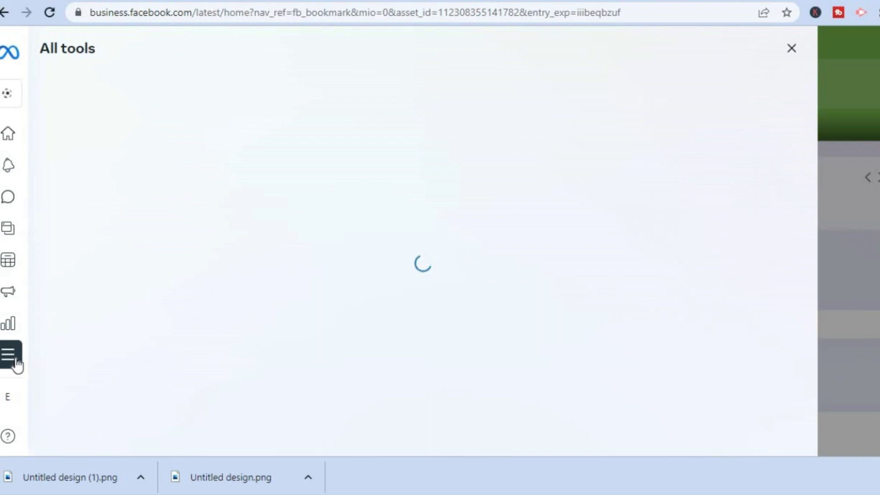